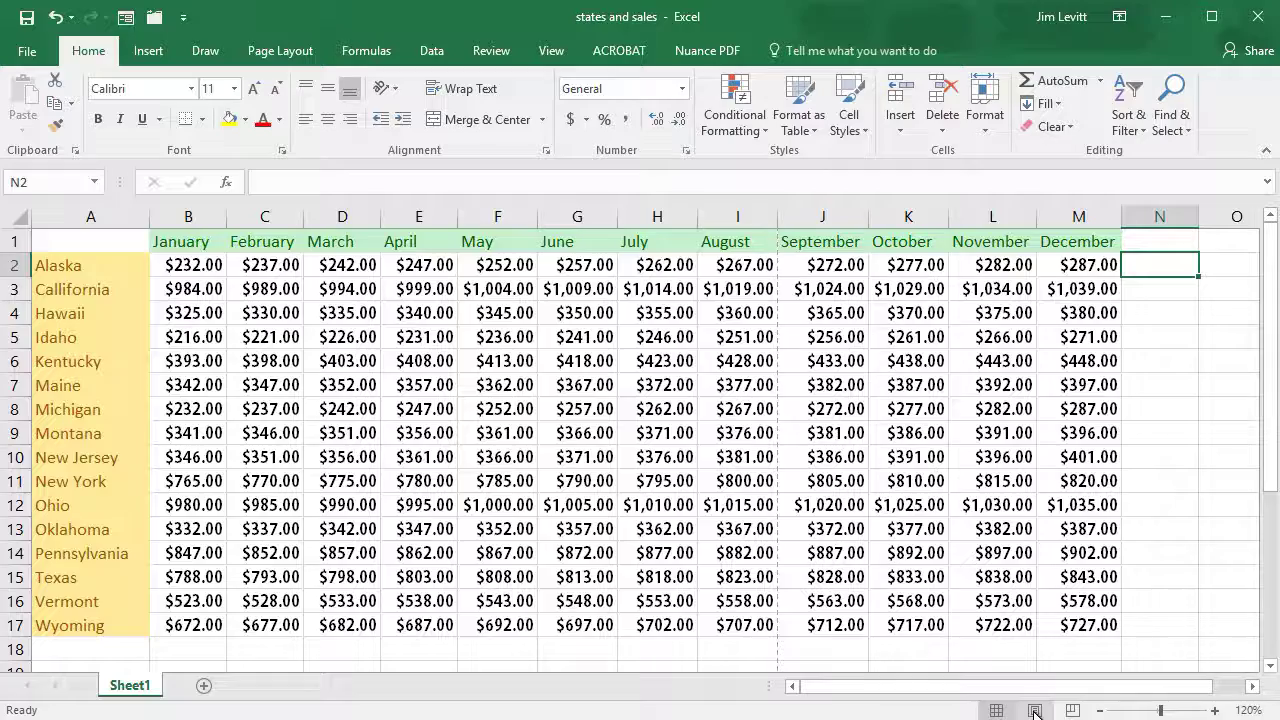
Step: Look over the sheet in Page Layout view, bringing column A into view, then return to Normal view
{"action": "left_click", "coordinate": [1035, 711]}
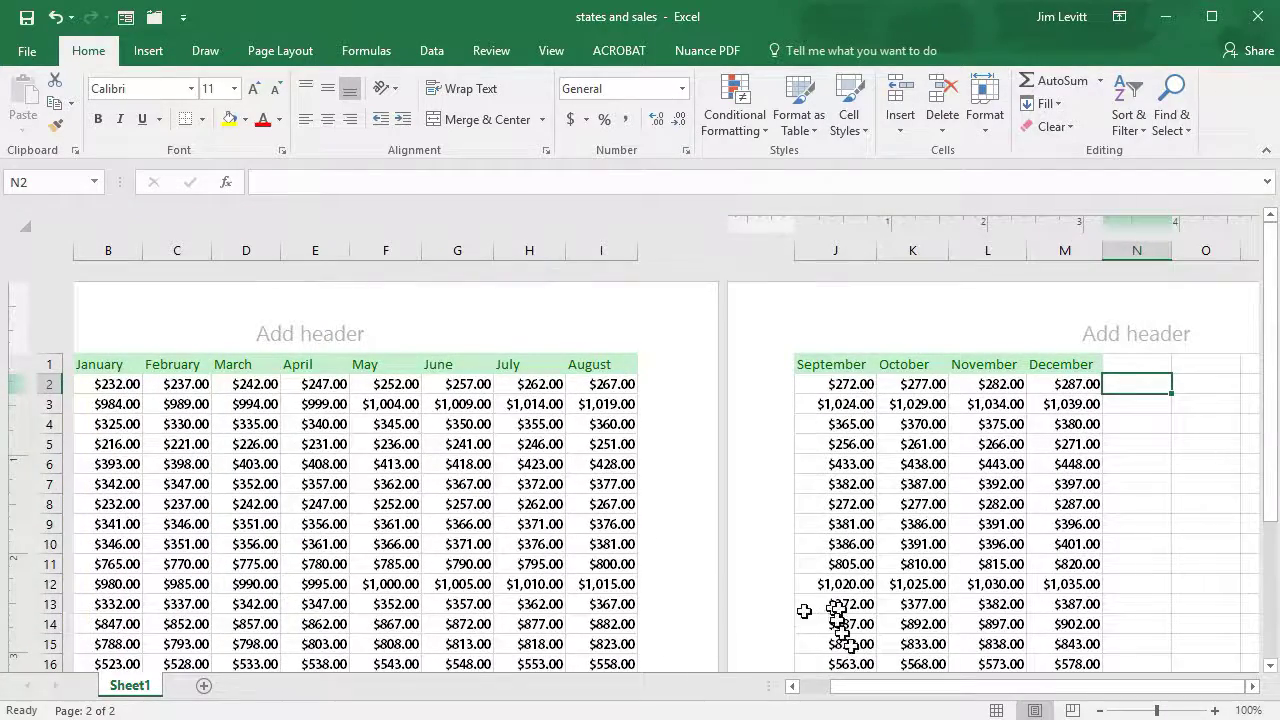
{"action": "left_click", "coordinate": [792, 688]}
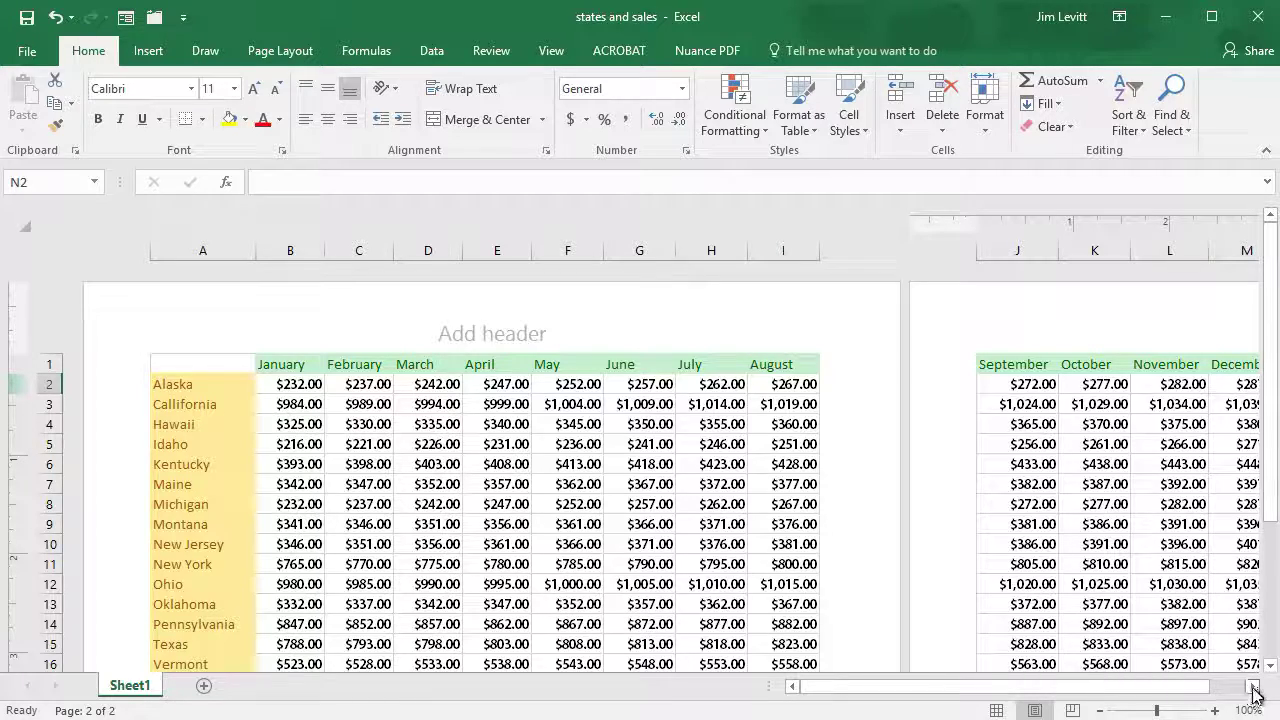
{"action": "left_click_drag", "start_coordinate": [1143, 689], "coordinate": [1195, 690]}
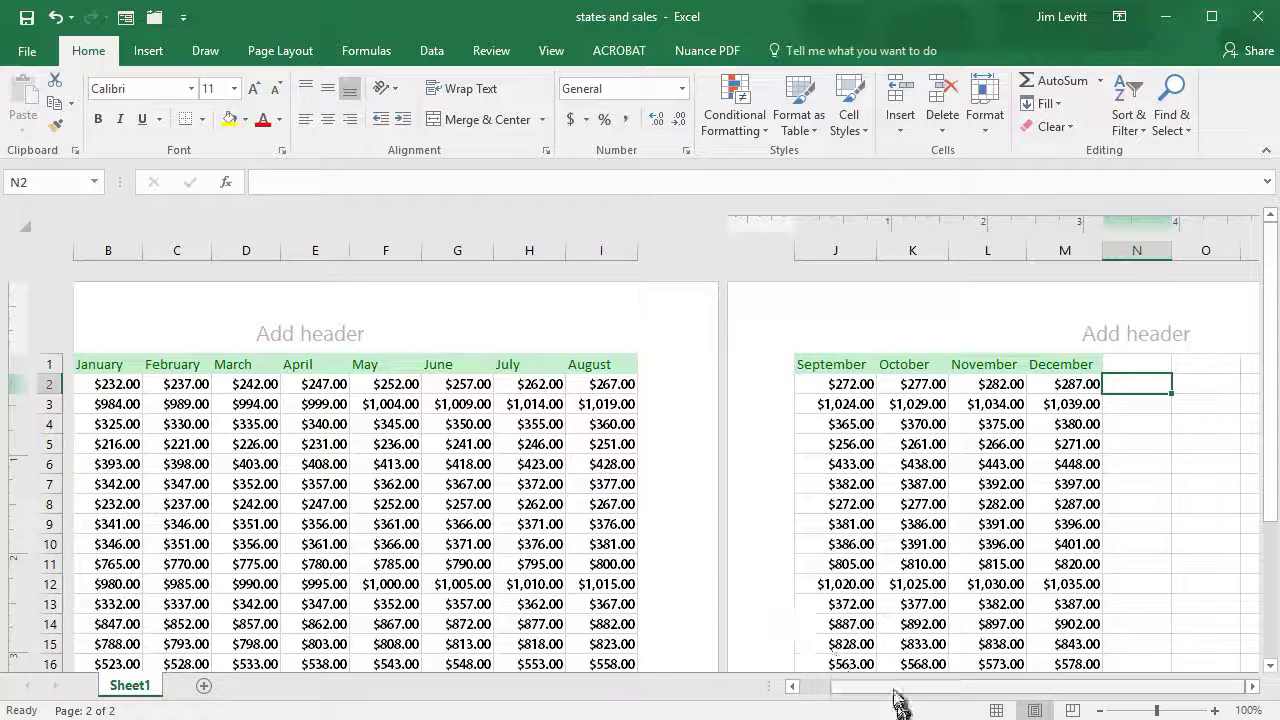
{"action": "left_click_drag", "start_coordinate": [894, 697], "coordinate": [843, 703]}
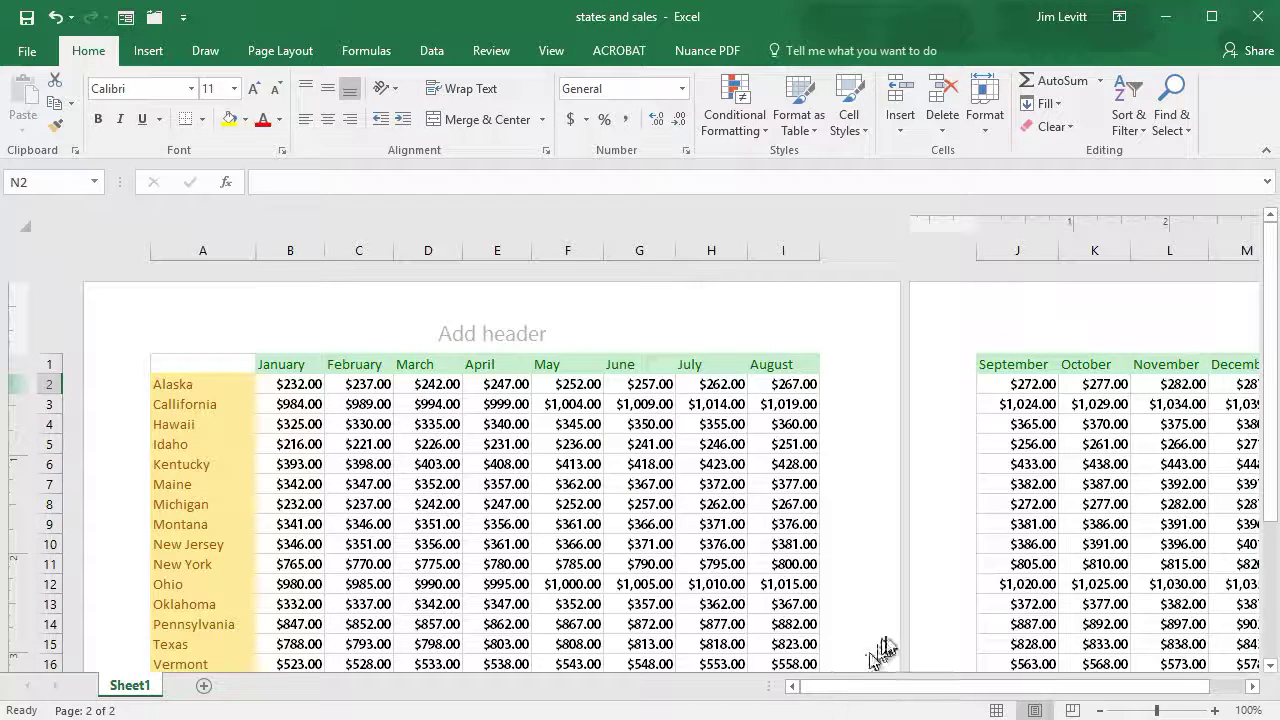
{"action": "left_click", "coordinate": [997, 710]}
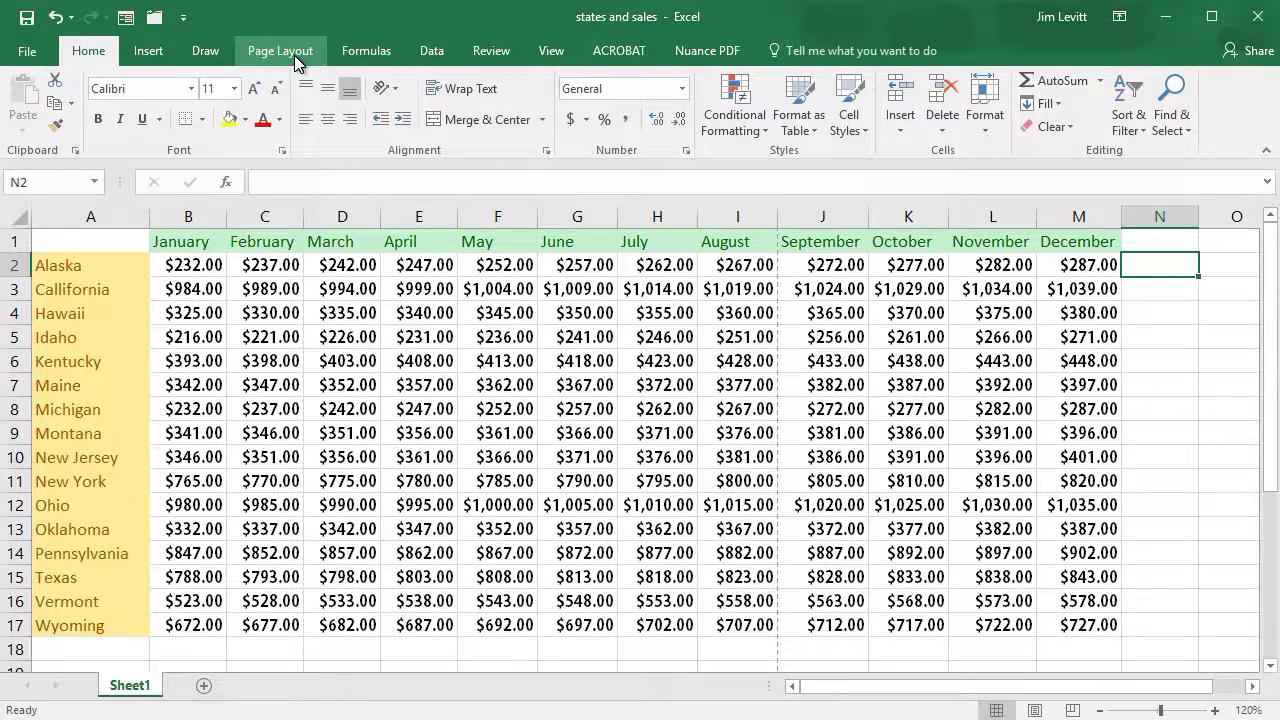
Step: In Print Titles, set Rows to repeat at top to row 1 ($1:$1)
{"action": "left_click", "coordinate": [280, 51]}
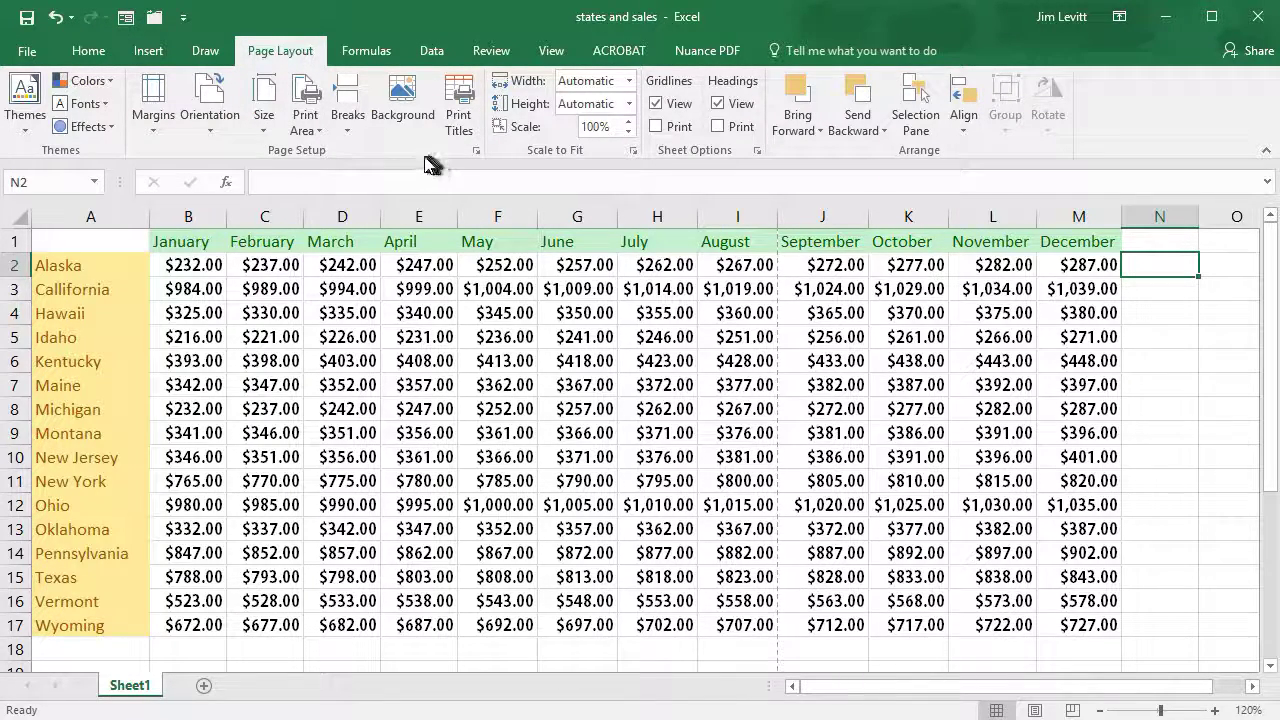
{"action": "left_click", "coordinate": [463, 113]}
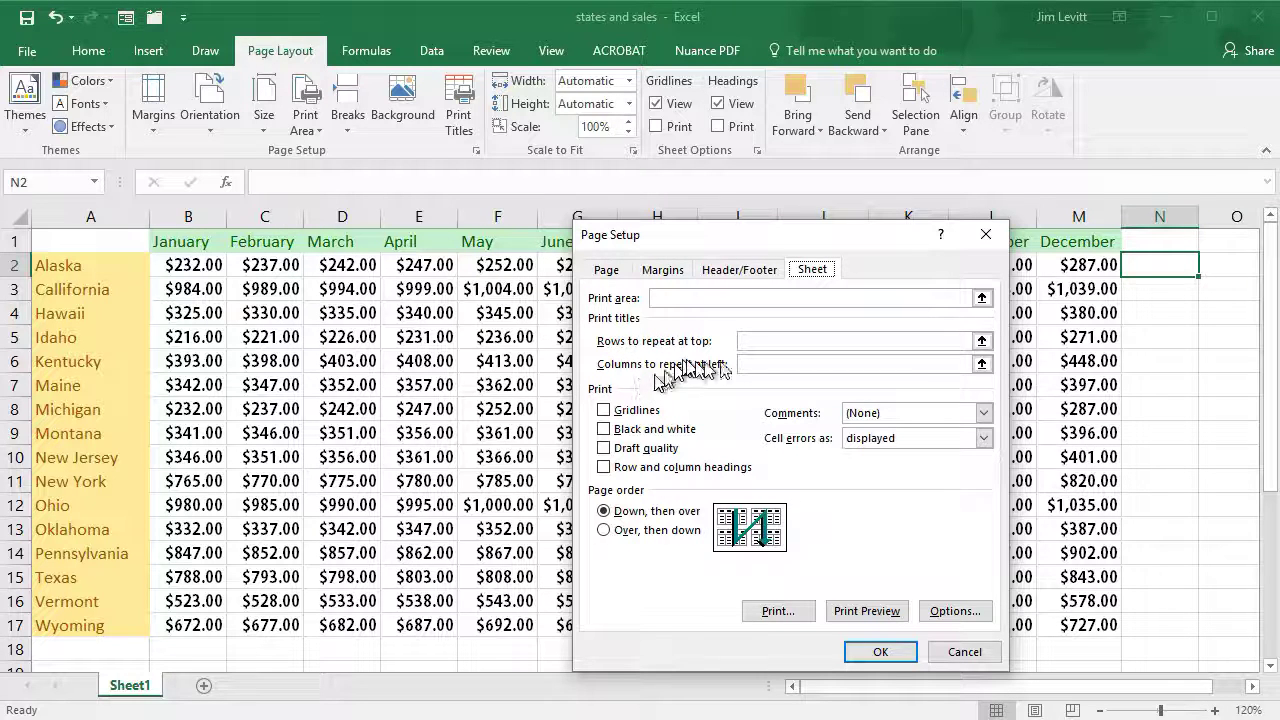
{"action": "left_click", "coordinate": [755, 341]}
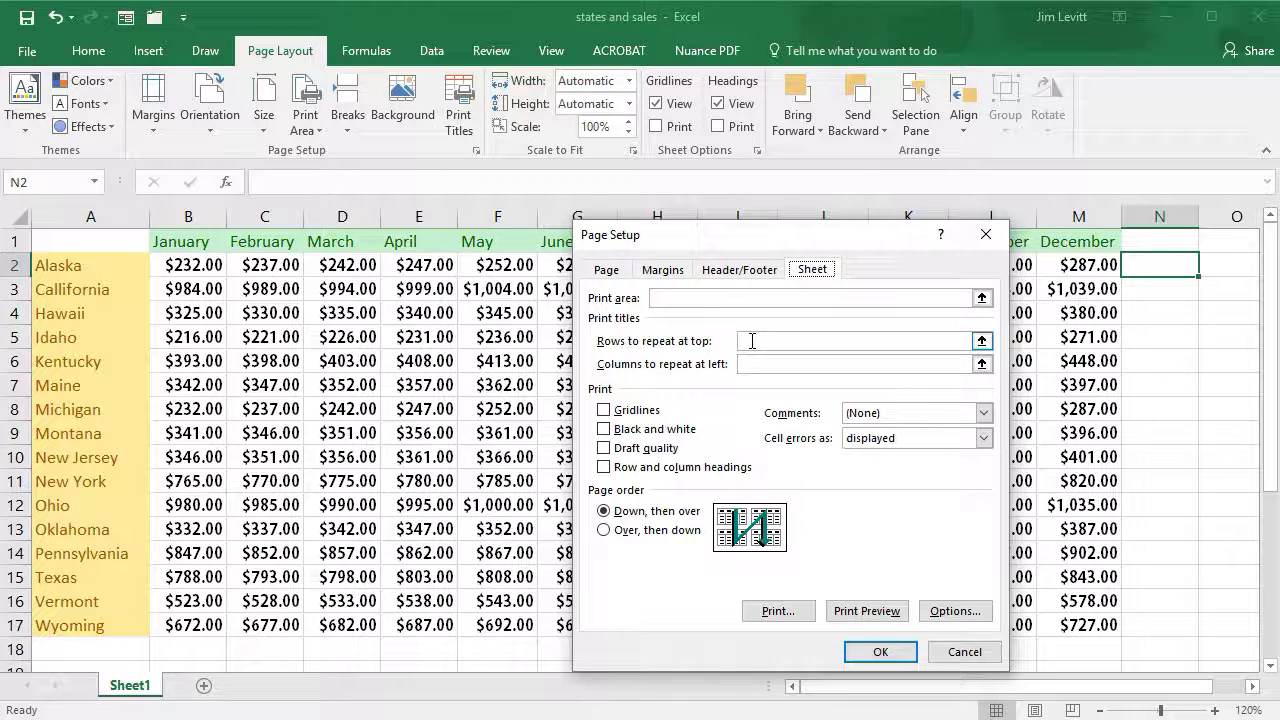
{"action": "left_click", "coordinate": [752, 341]}
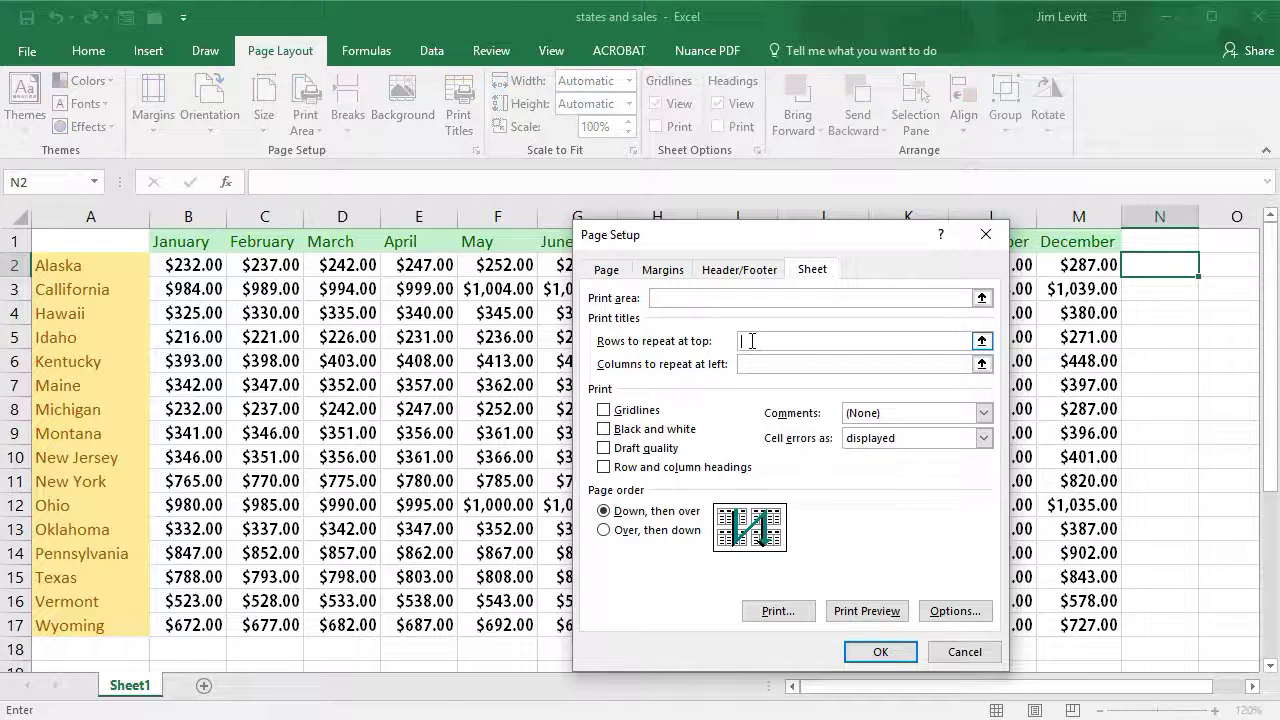
{"action": "left_click", "coordinate": [982, 341]}
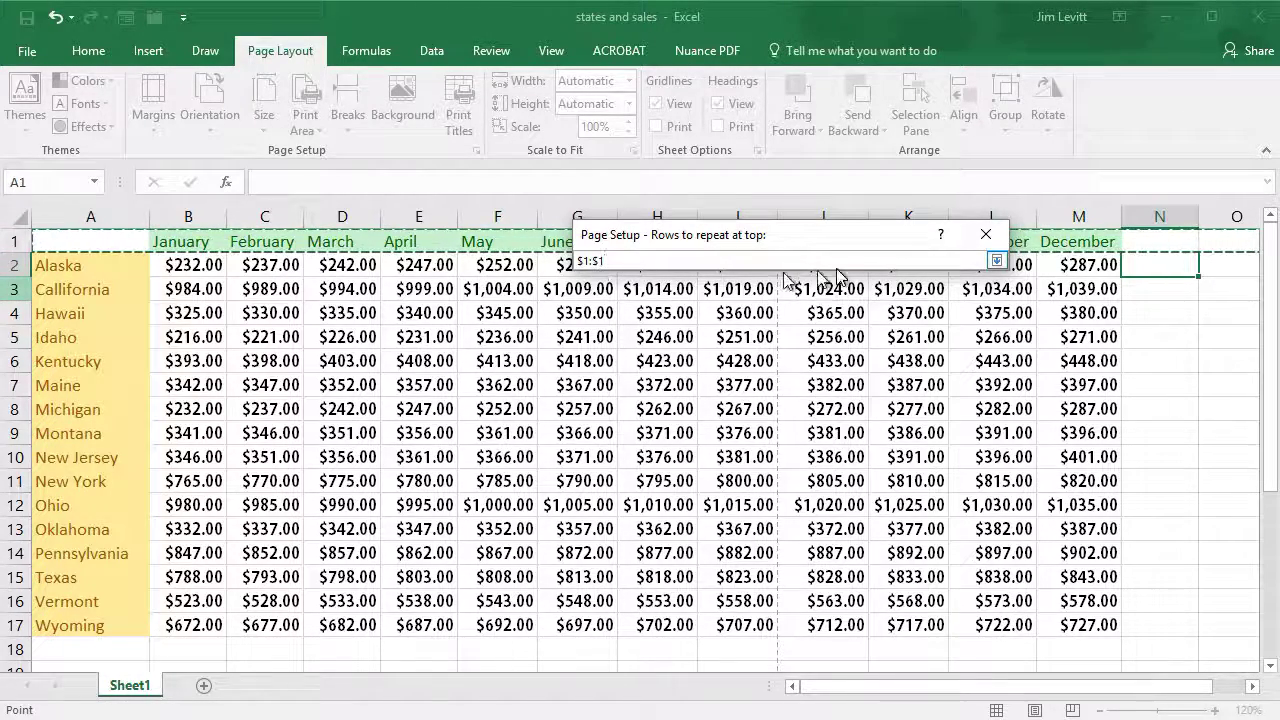
{"action": "left_click", "coordinate": [985, 240]}
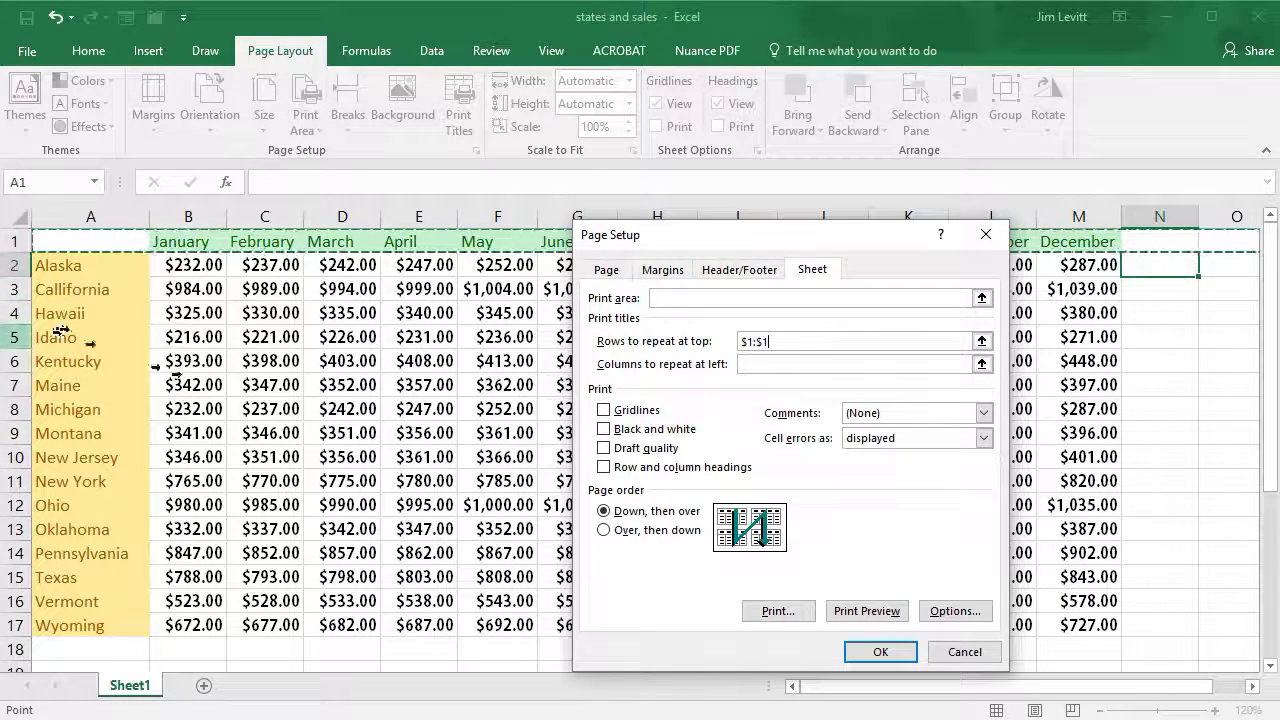
{"action": "left_click", "coordinate": [755, 364]}
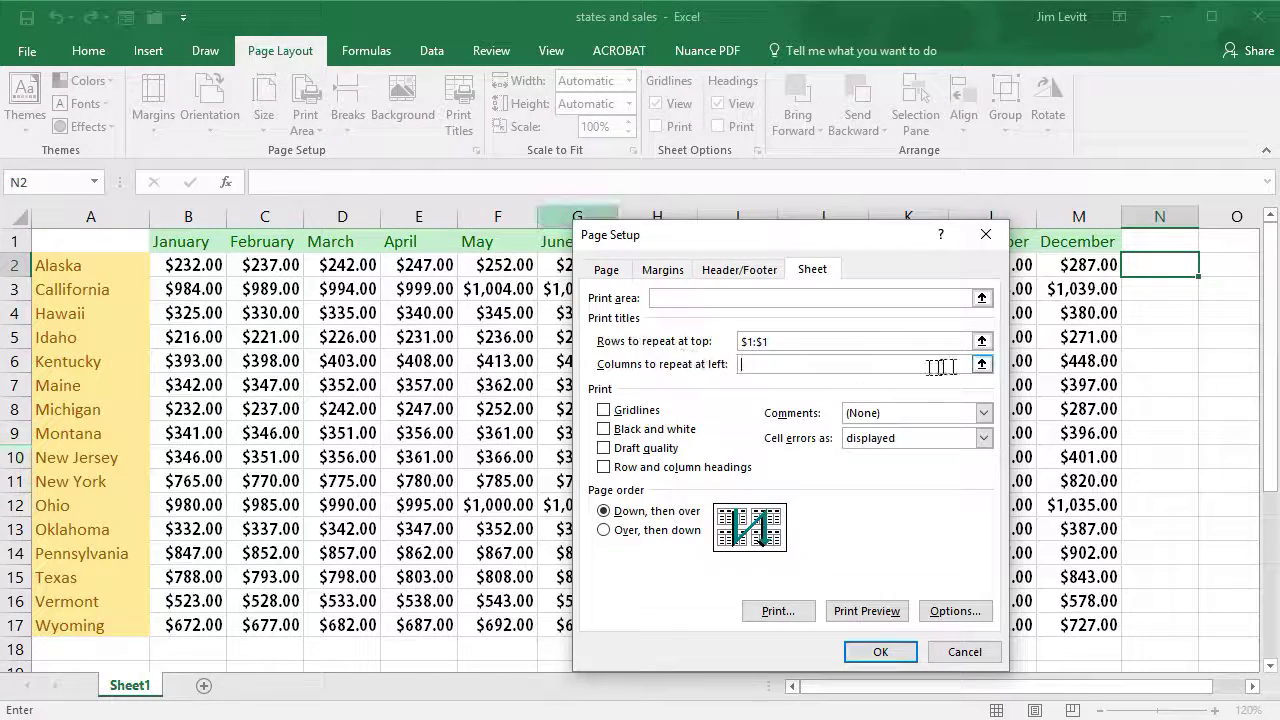
Step: Set Columns to repeat at left to column A ($A:$A), then preview the printed pages
{"action": "left_click", "coordinate": [982, 365]}
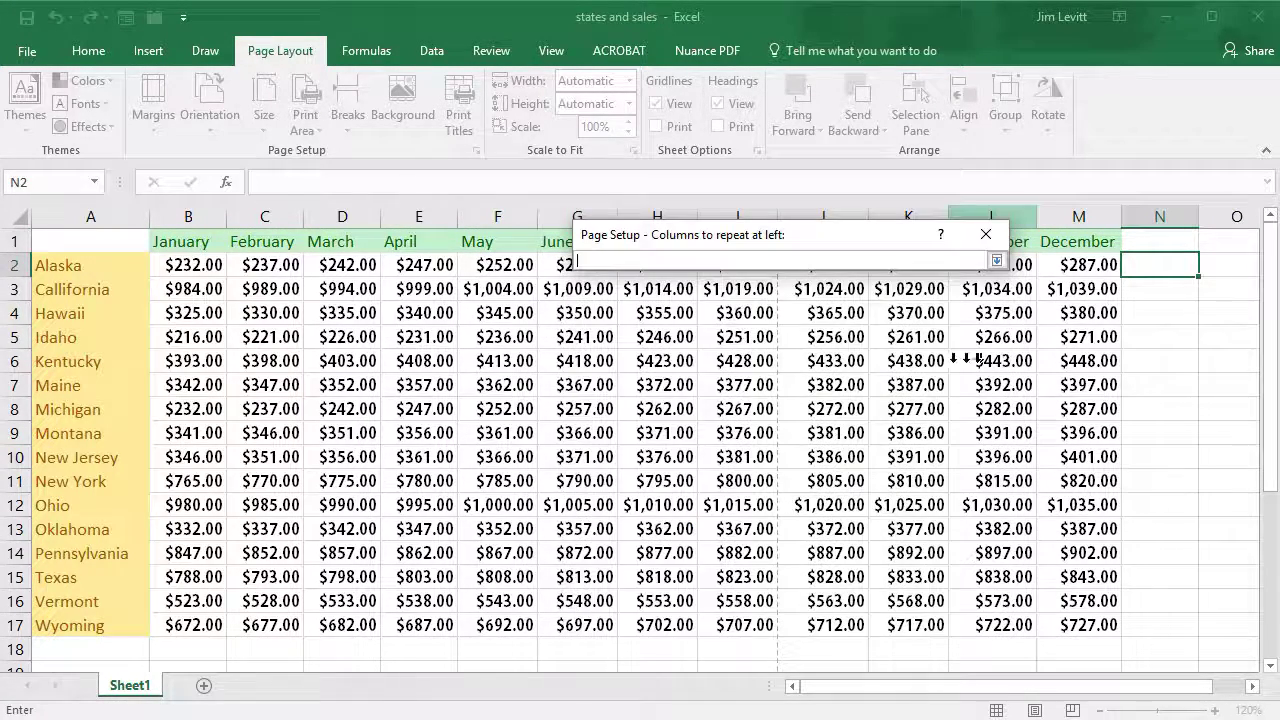
{"action": "left_click", "coordinate": [109, 216]}
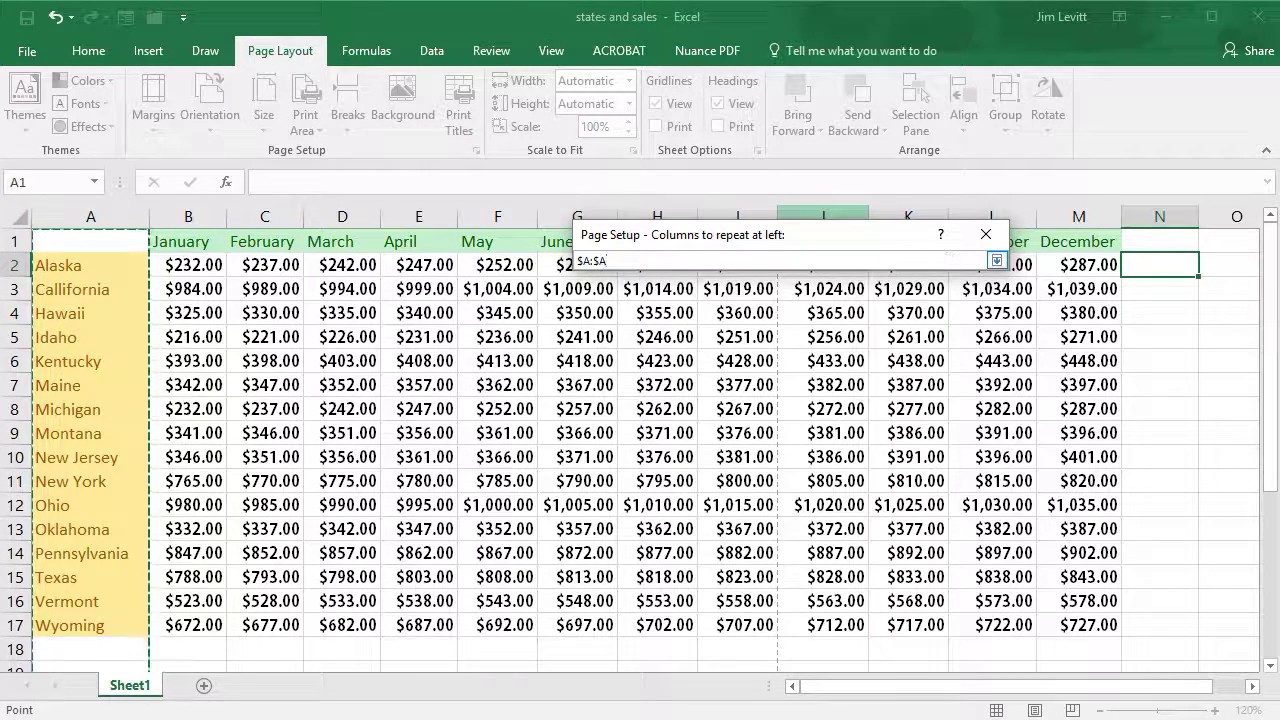
{"action": "left_click", "coordinate": [985, 238]}
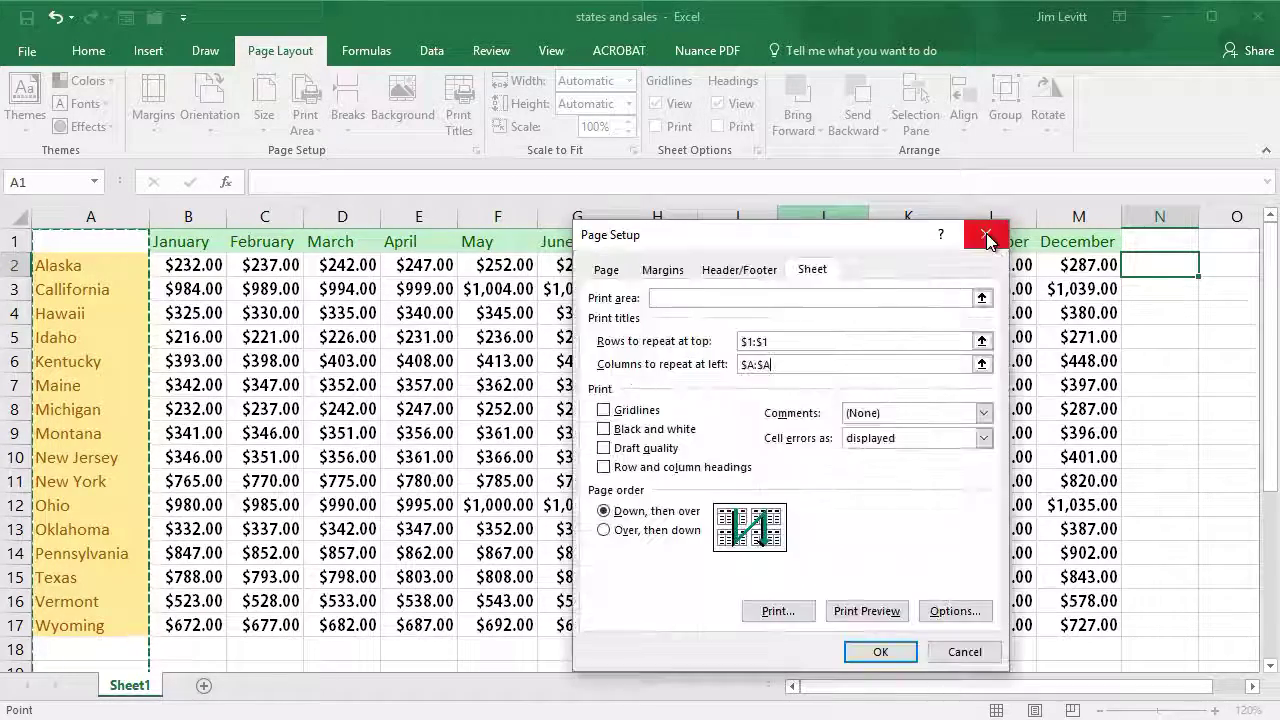
{"action": "left_click", "coordinate": [762, 362]}
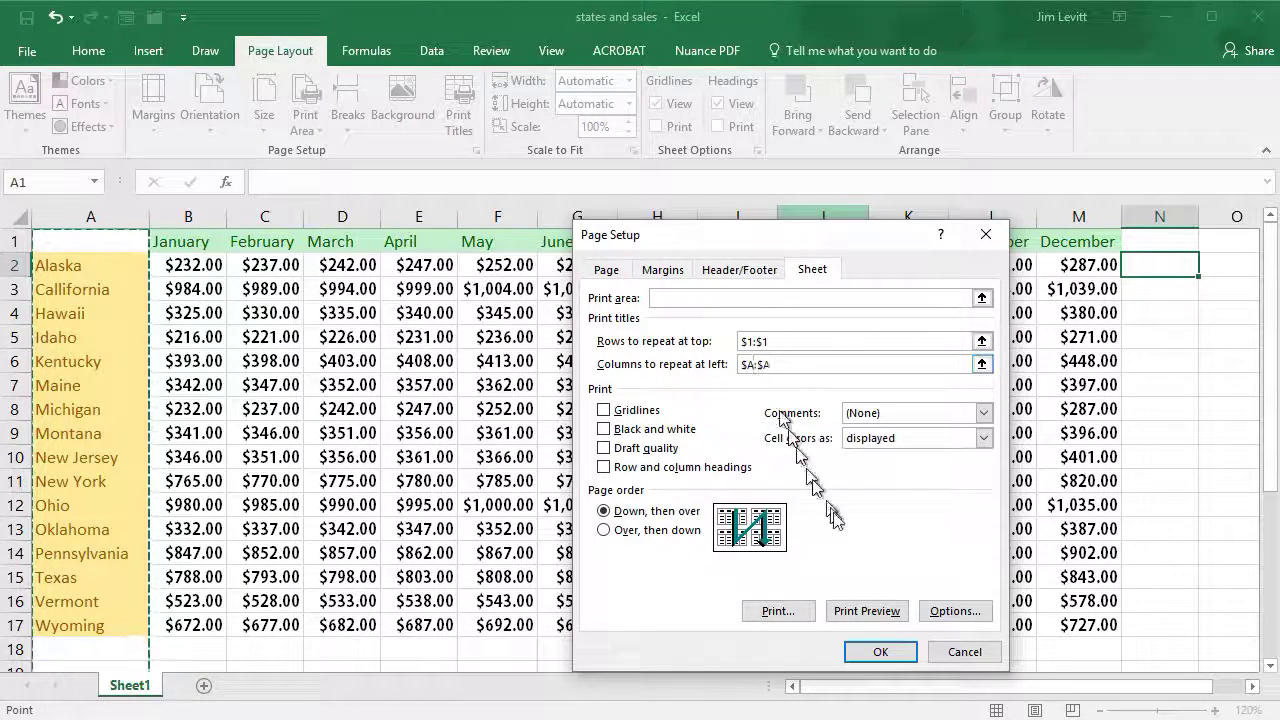
{"action": "left_click", "coordinate": [858, 612]}
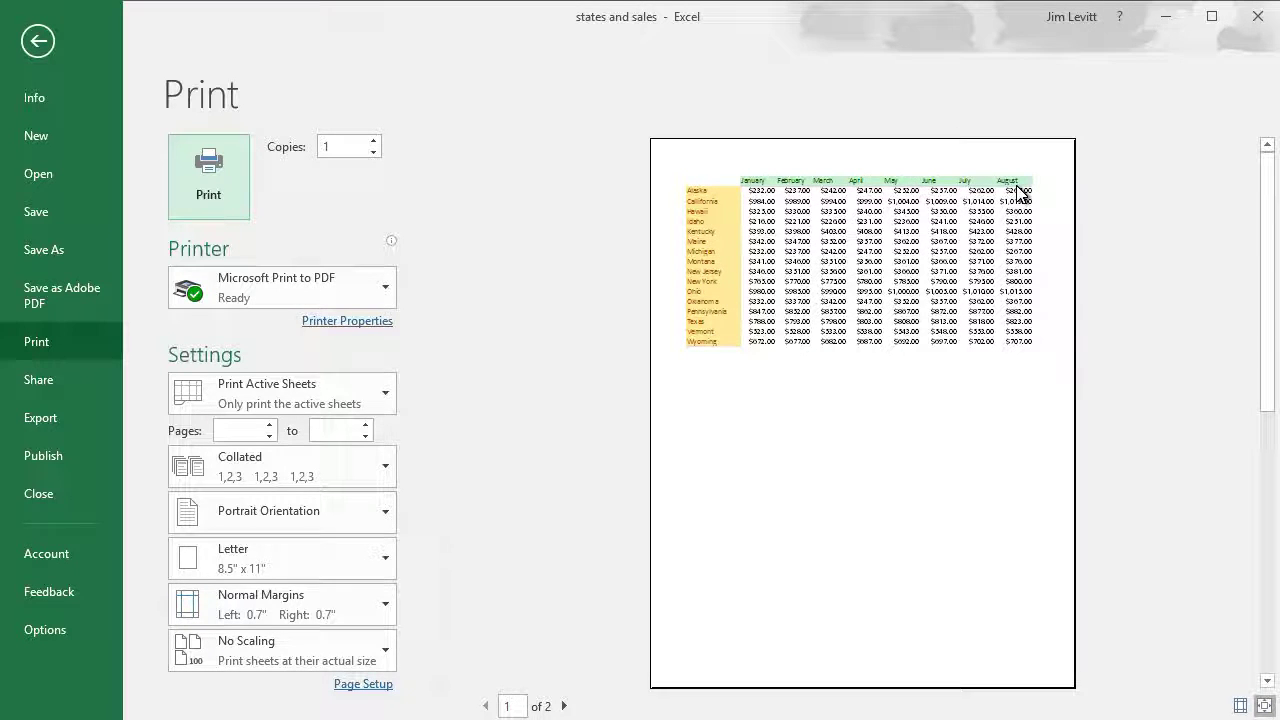
Step: Check that preview page 2 repeats the state names and month headers, then go back to the worksheet
{"action": "left_click", "coordinate": [565, 706]}
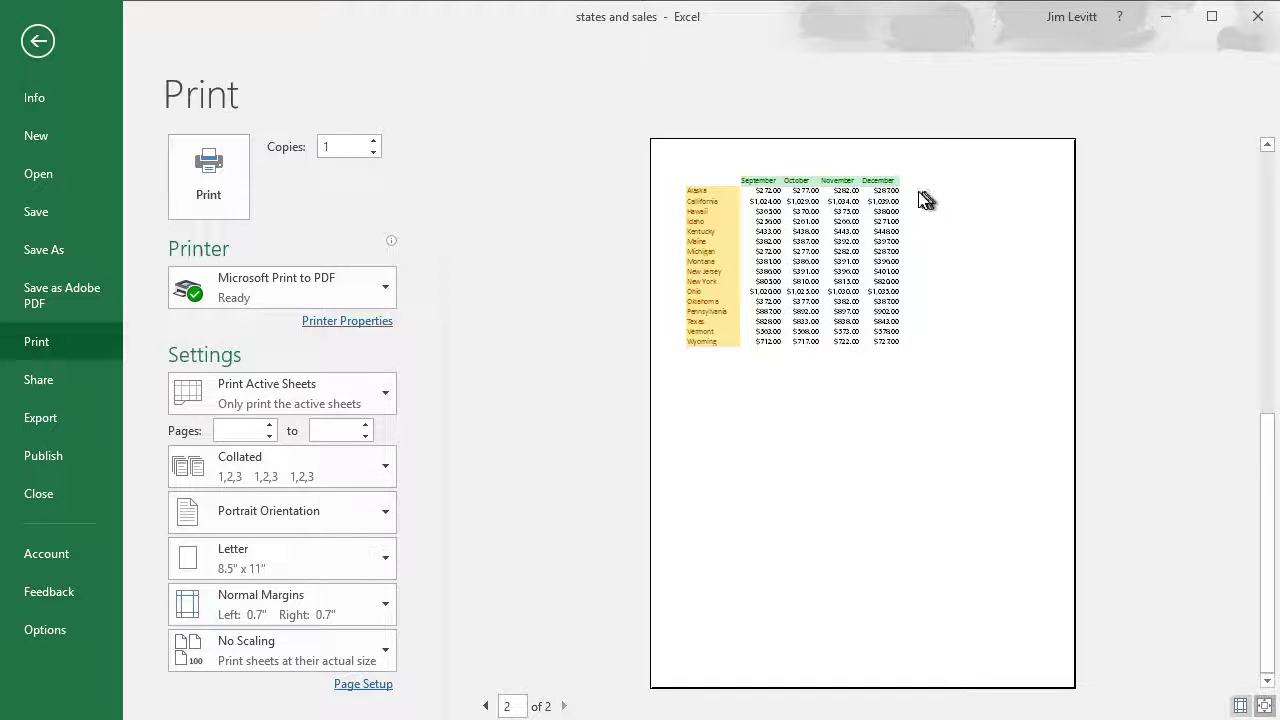
{"action": "left_click", "coordinate": [38, 40]}
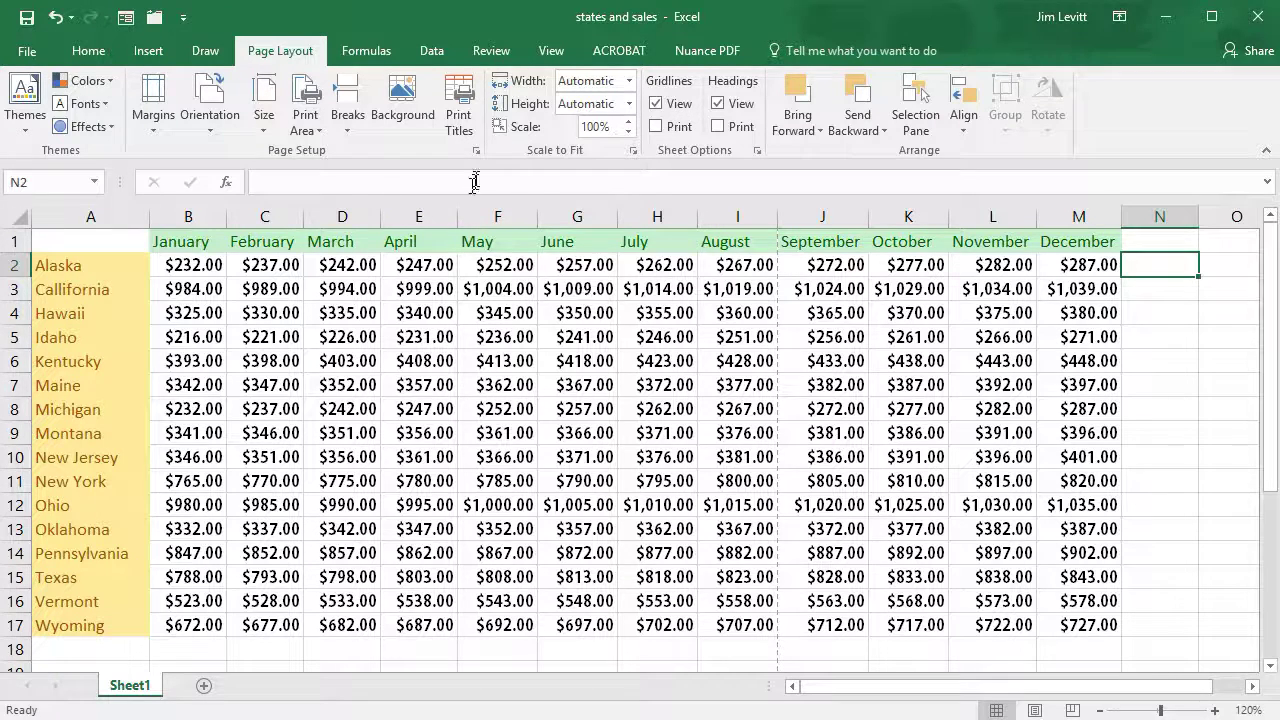
Step: Choose the 'Page 1 of ?' preset footer in Page Setup and preview the result
{"action": "left_click", "coordinate": [460, 104]}
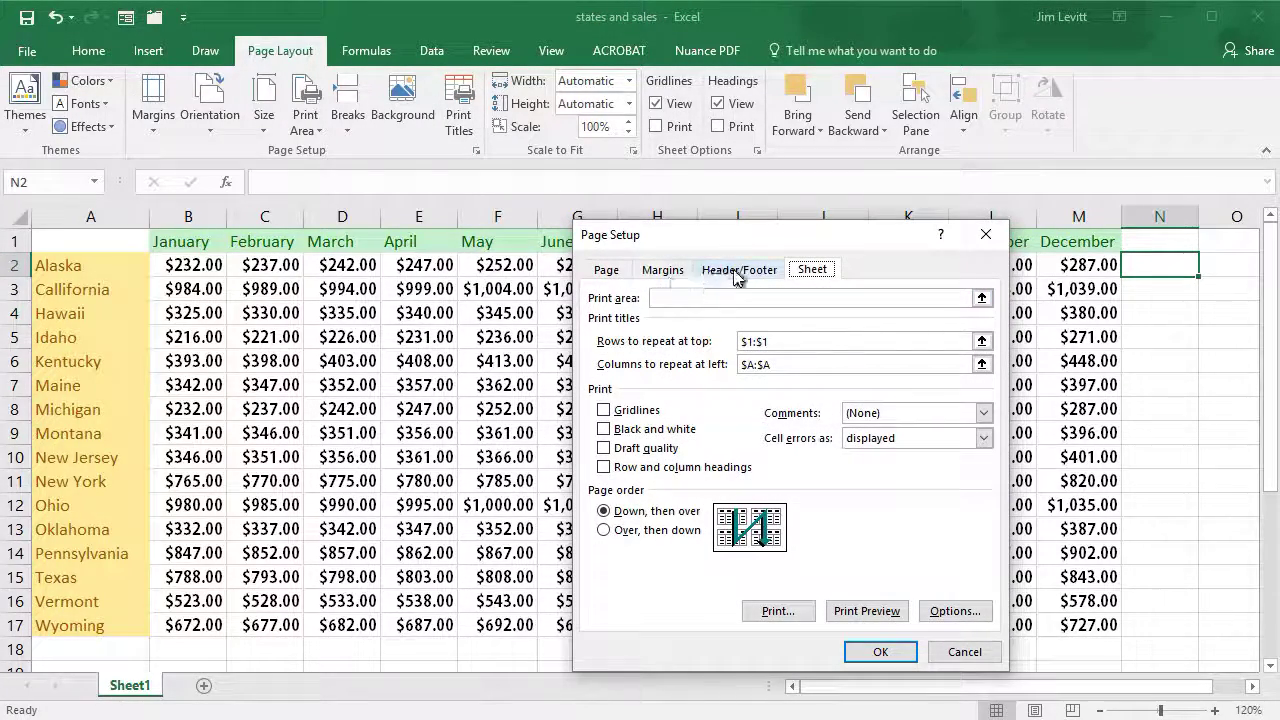
{"action": "left_click", "coordinate": [735, 271]}
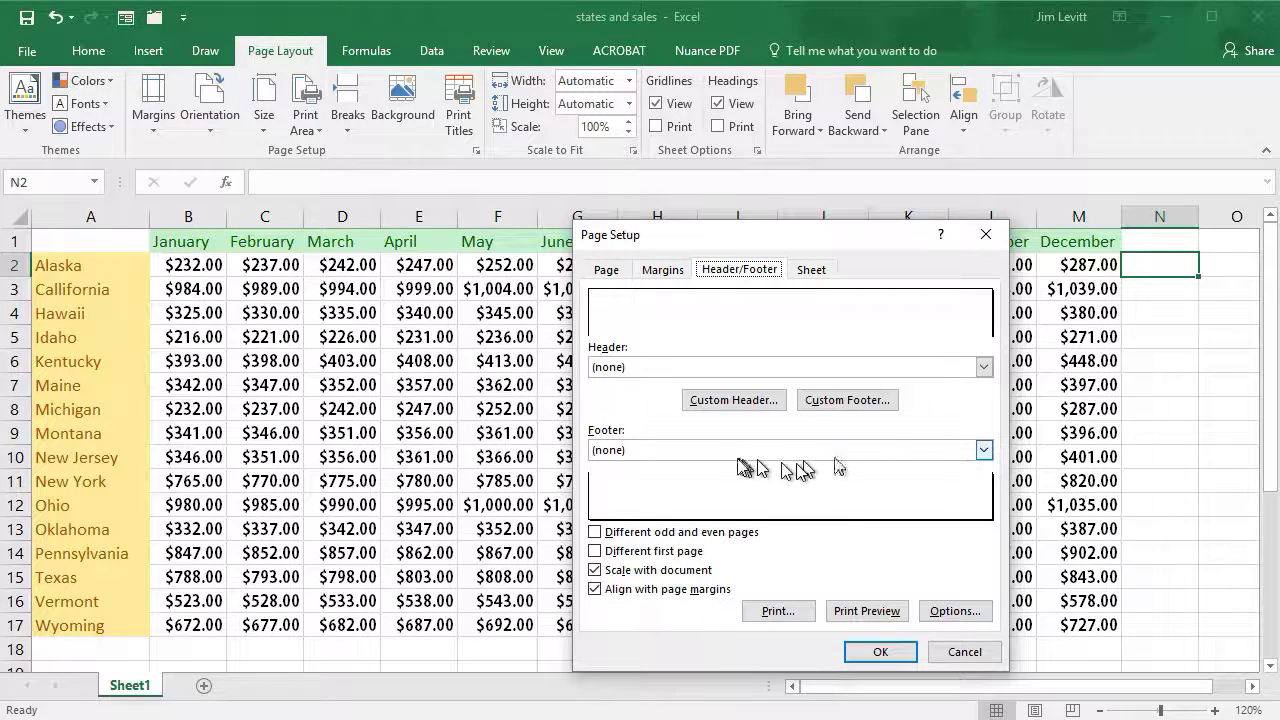
{"action": "left_click", "coordinate": [985, 451]}
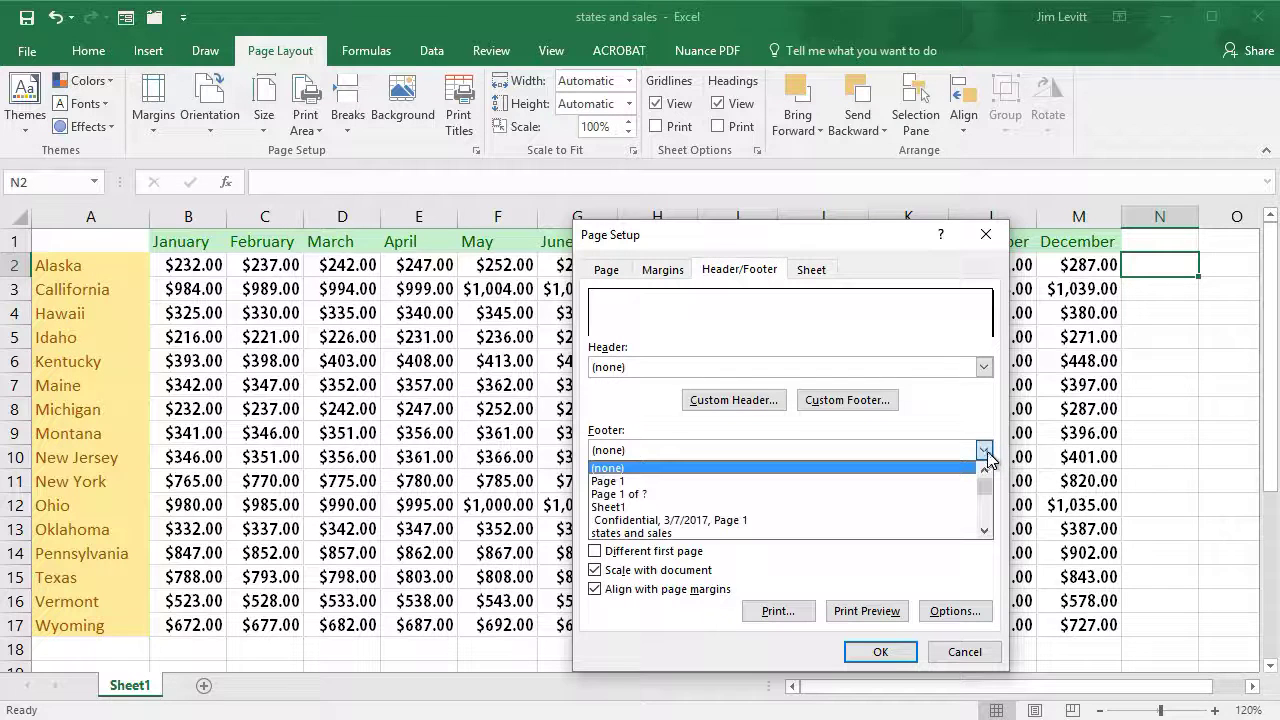
{"action": "left_click", "coordinate": [648, 496]}
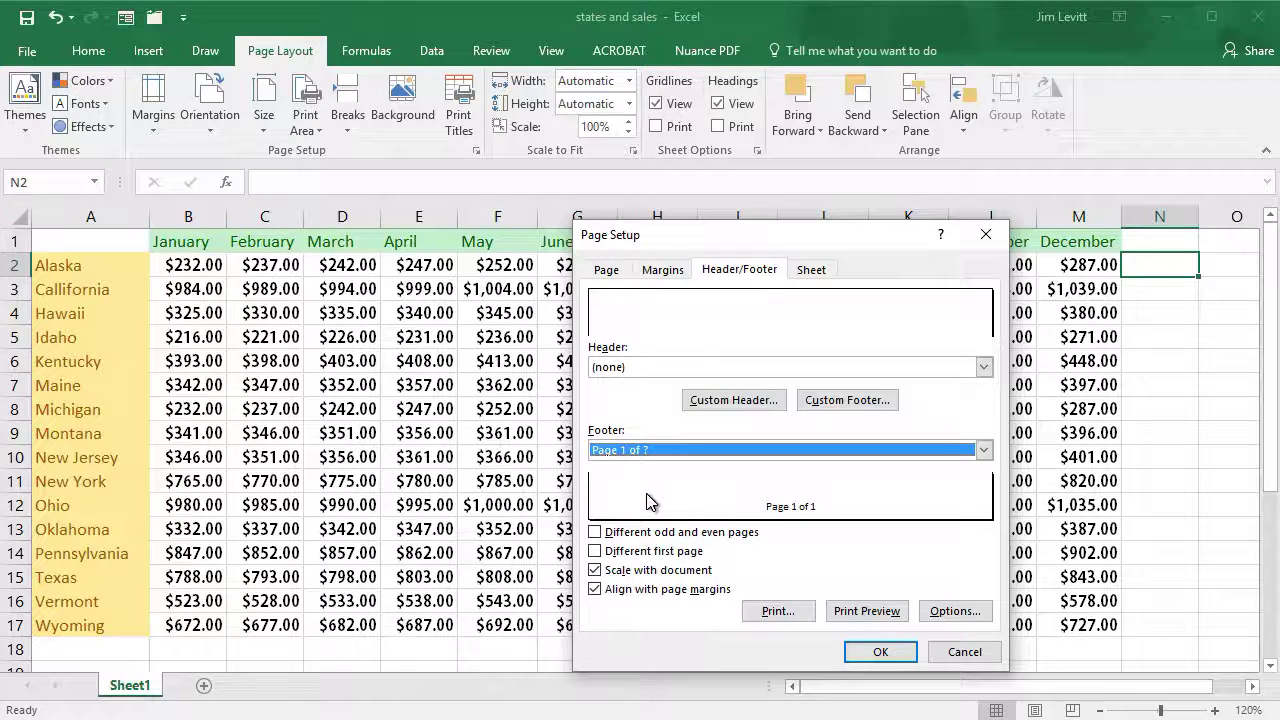
{"action": "left_click", "coordinate": [866, 611]}
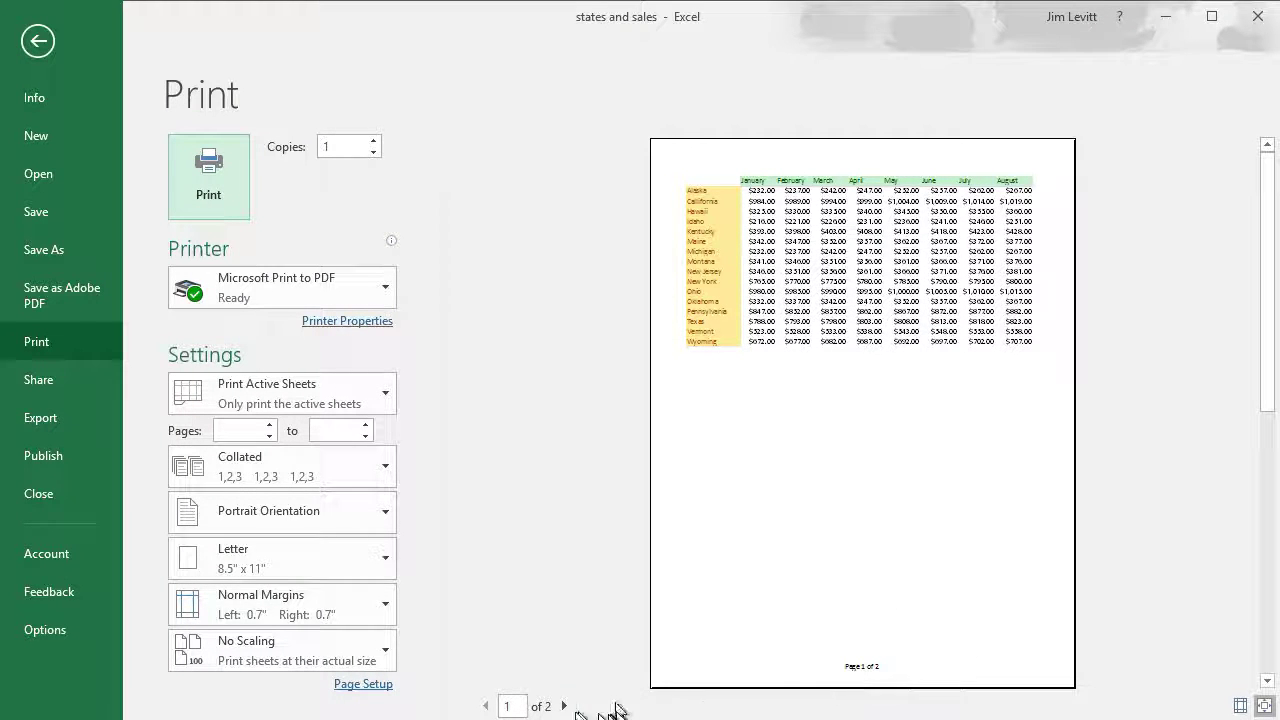
Step: Confirm page 2 shows the 'Page 2 of 2' footer, then return to the worksheet
{"action": "left_click", "coordinate": [564, 705]}
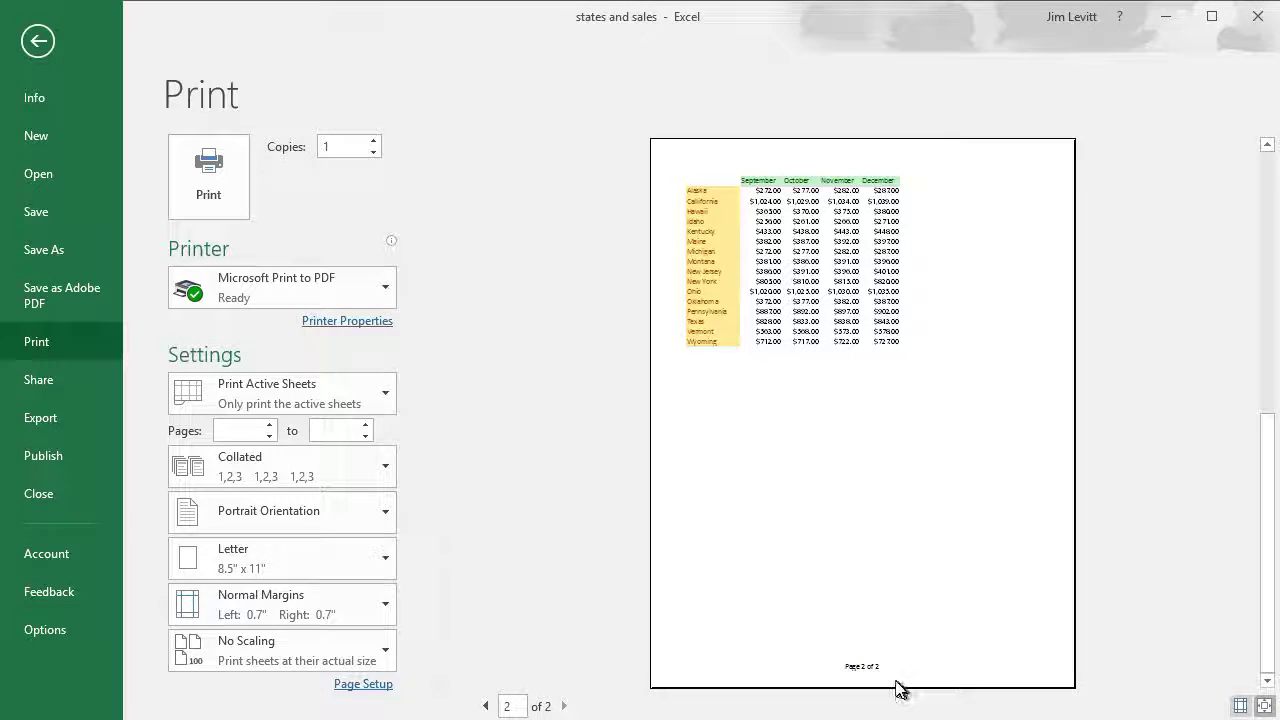
{"action": "left_click", "coordinate": [27, 43]}
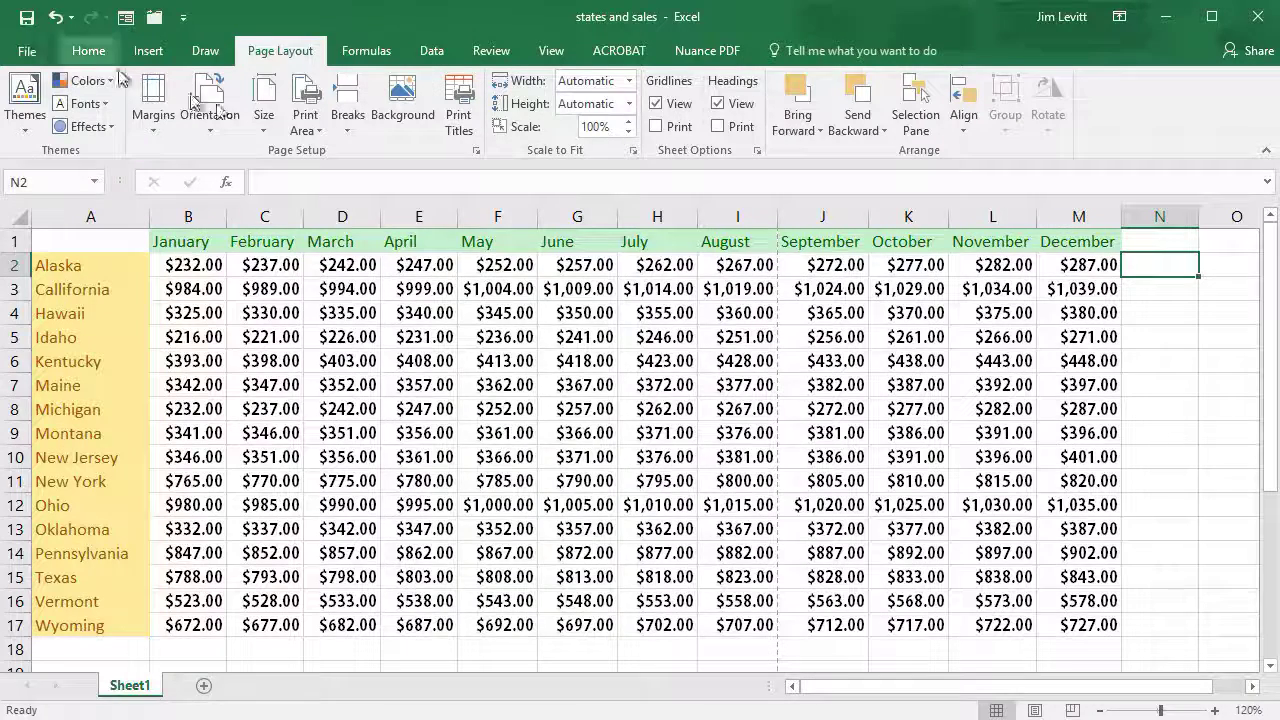
Step: Tick Horizontally under Center on page in Page Setup's Margins settings
{"action": "left_click", "coordinate": [460, 112]}
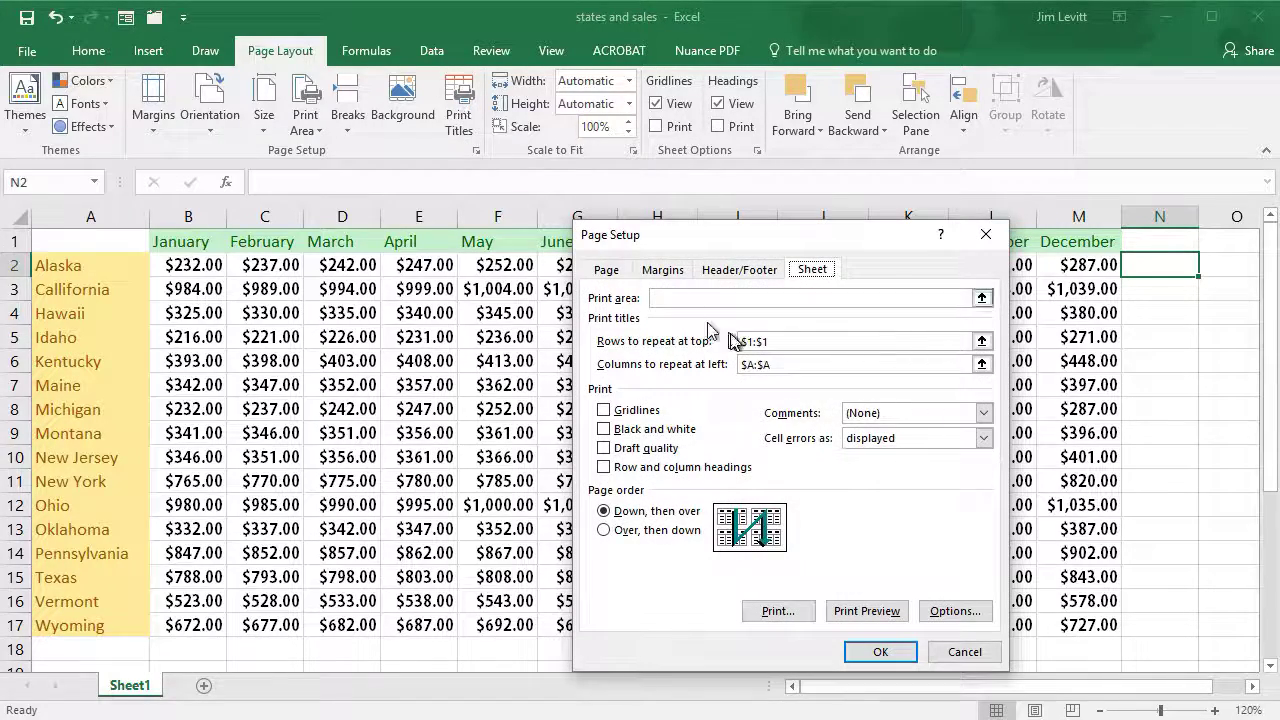
{"action": "left_click", "coordinate": [663, 270]}
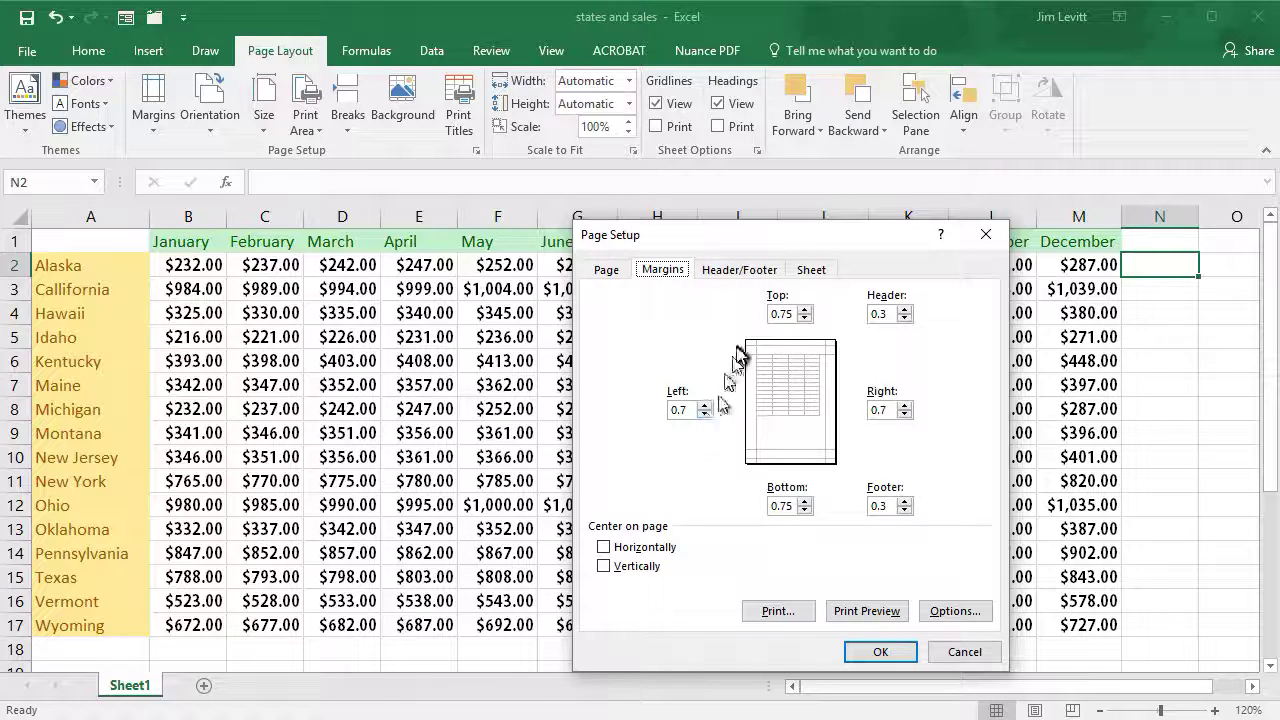
{"action": "left_click", "coordinate": [604, 548]}
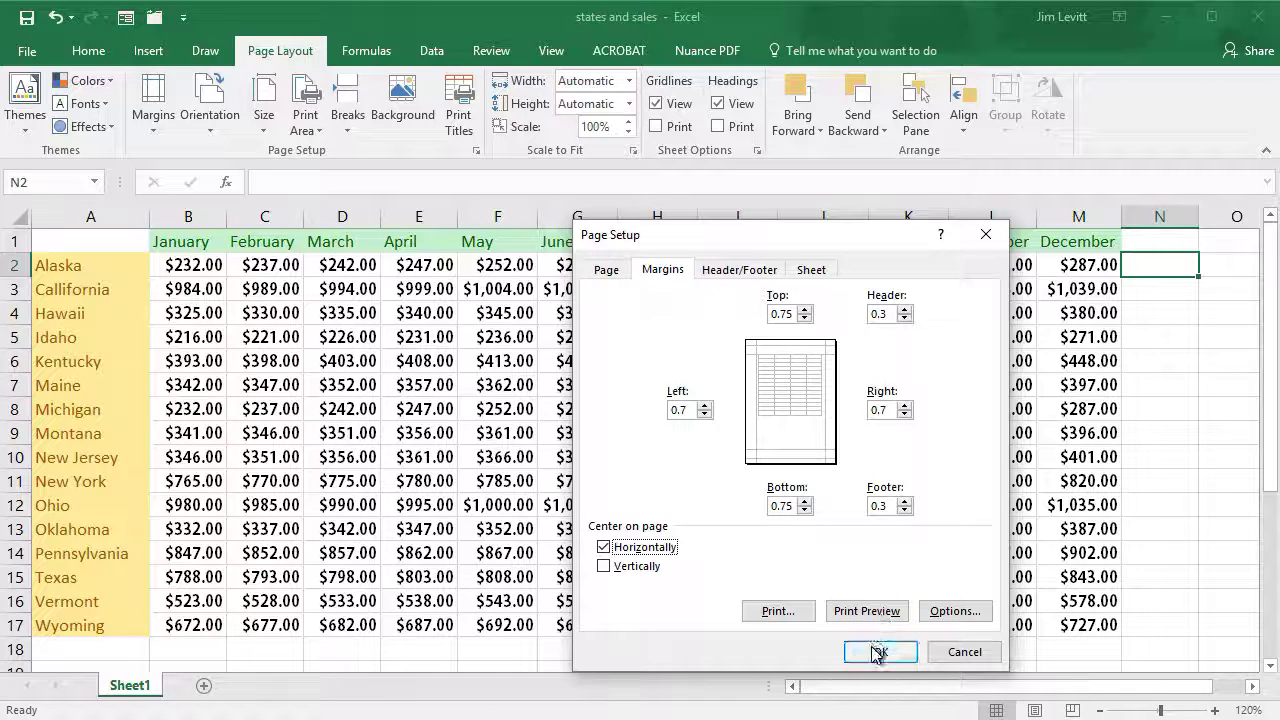
Step: Preview both pages of the horizontally centered printout, then reopen Page Setup
{"action": "left_click", "coordinate": [862, 612]}
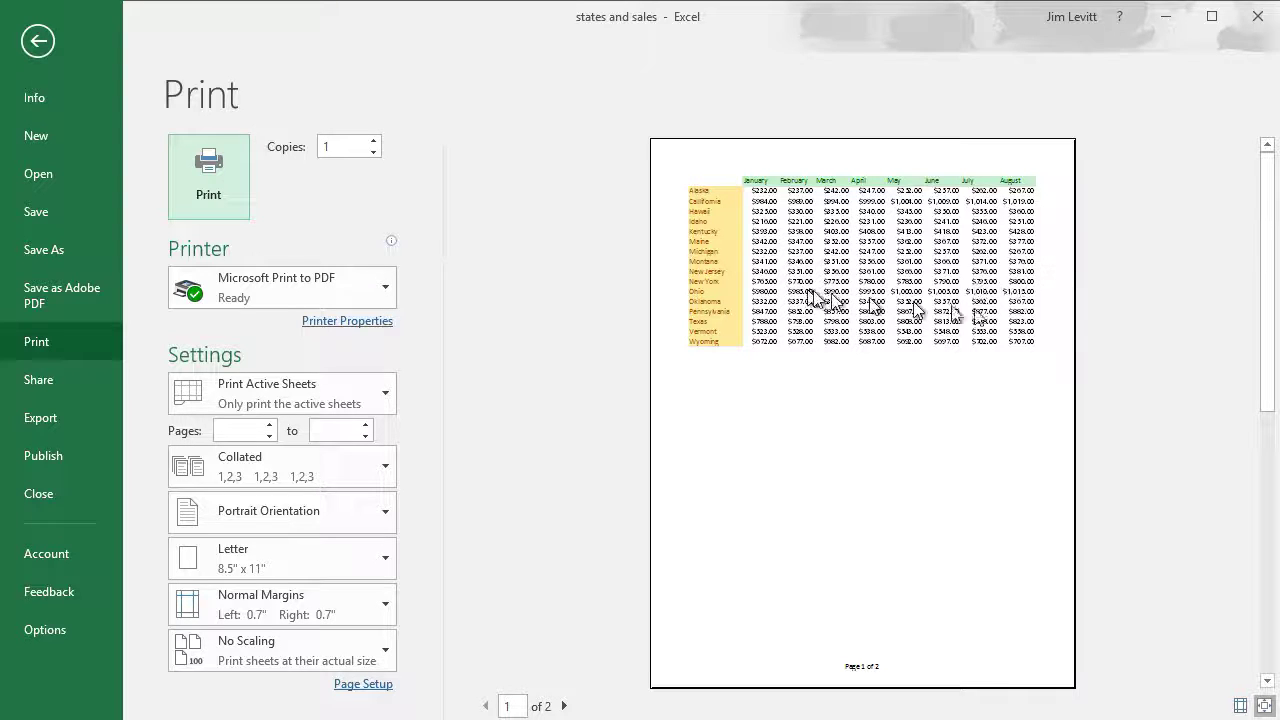
{"action": "left_click", "coordinate": [565, 706]}
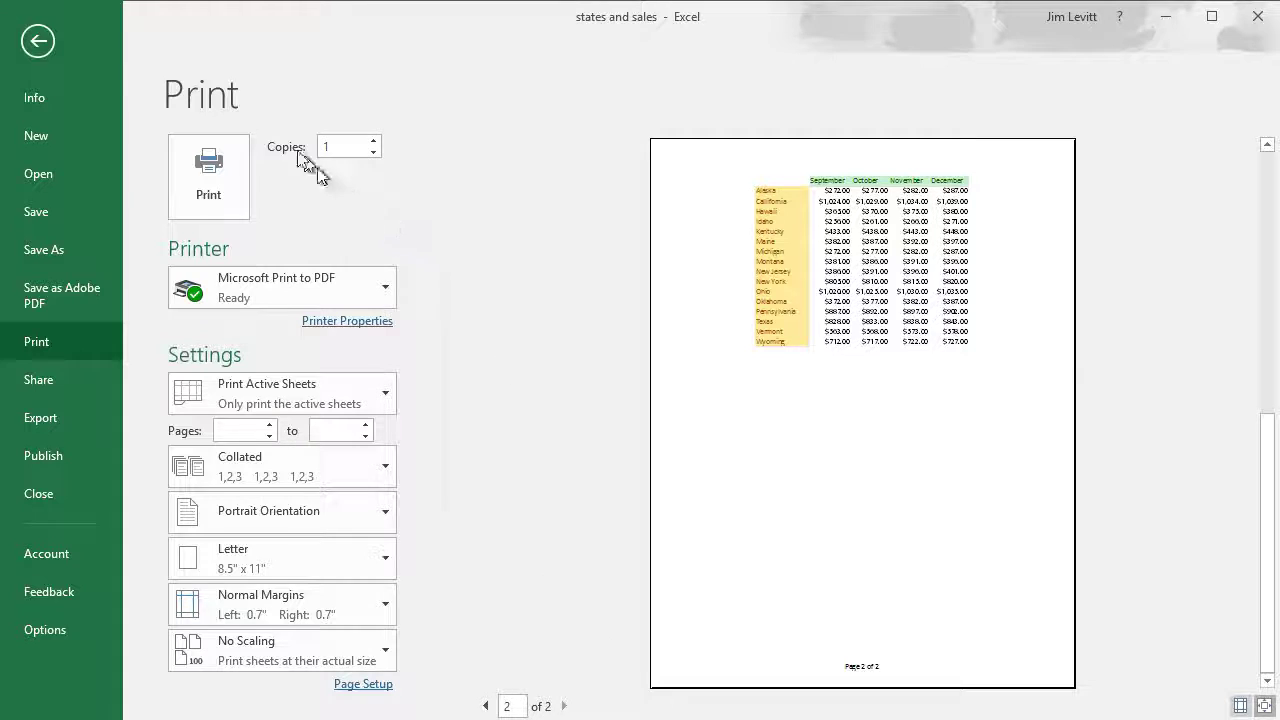
{"action": "left_click", "coordinate": [38, 41]}
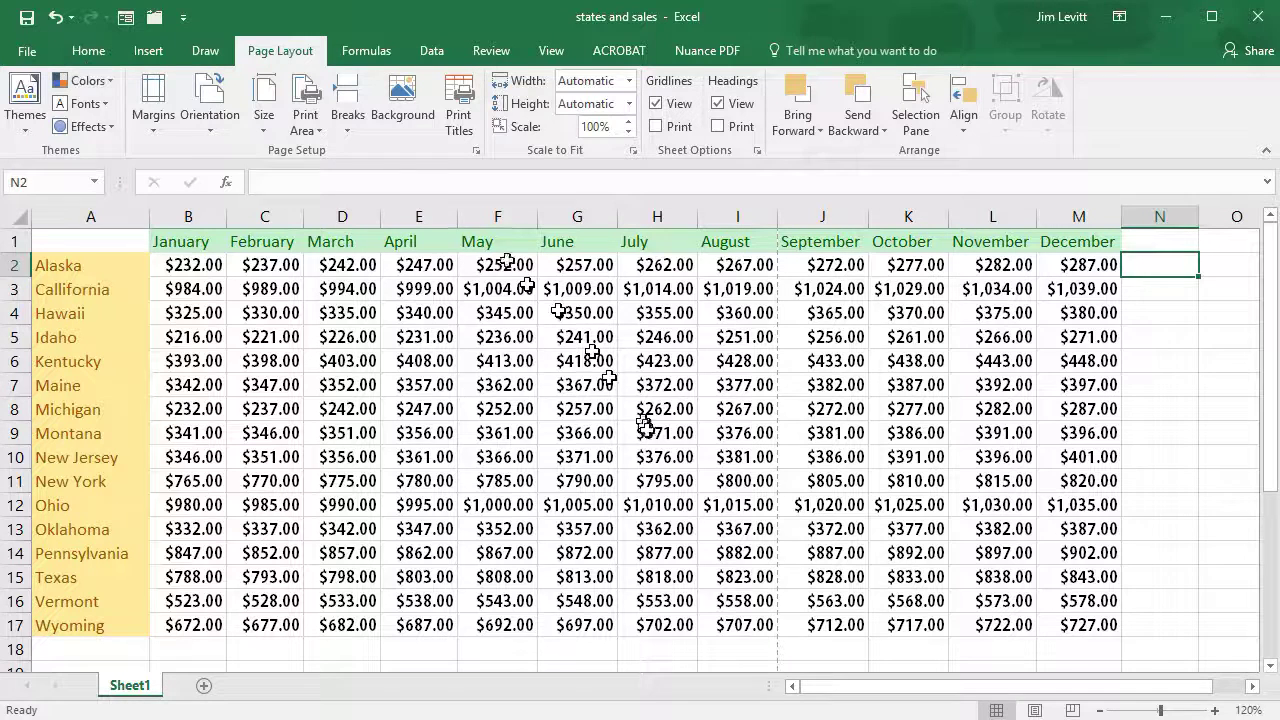
{"action": "left_click", "coordinate": [459, 97]}
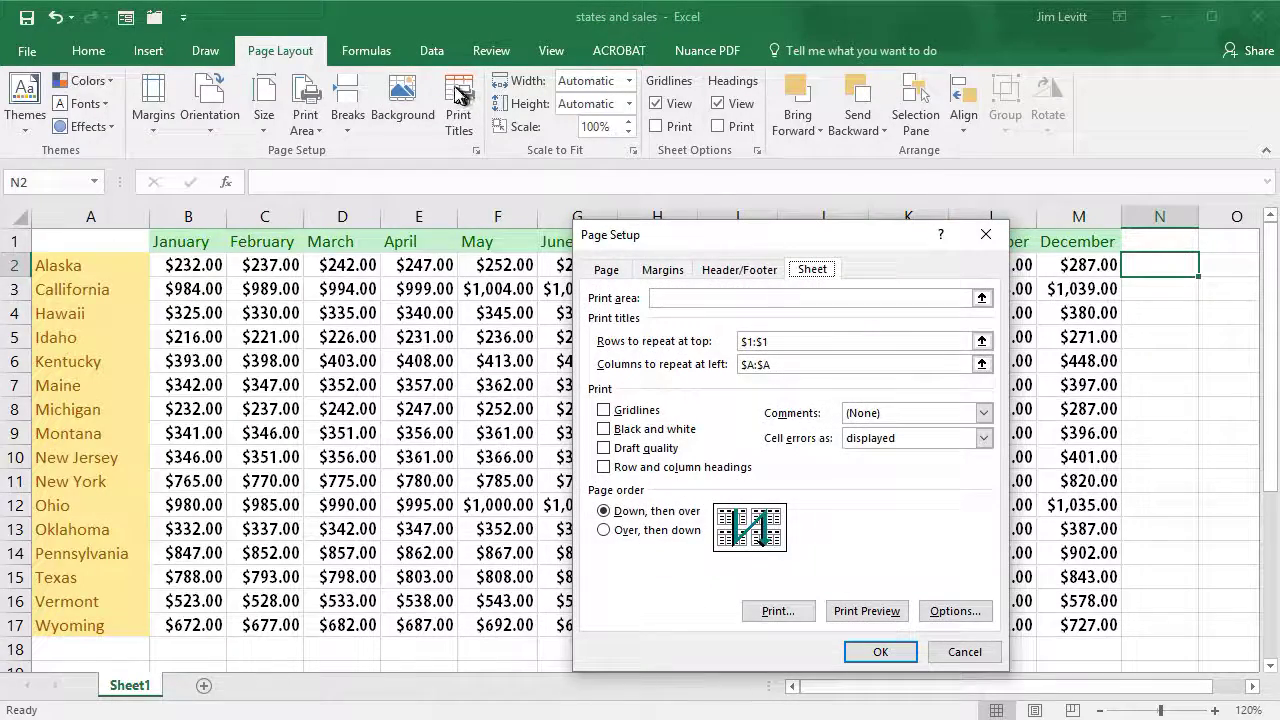
Step: Browse the preset headers on the Header/Footer tab and keep the header at (none)
{"action": "left_click", "coordinate": [751, 274]}
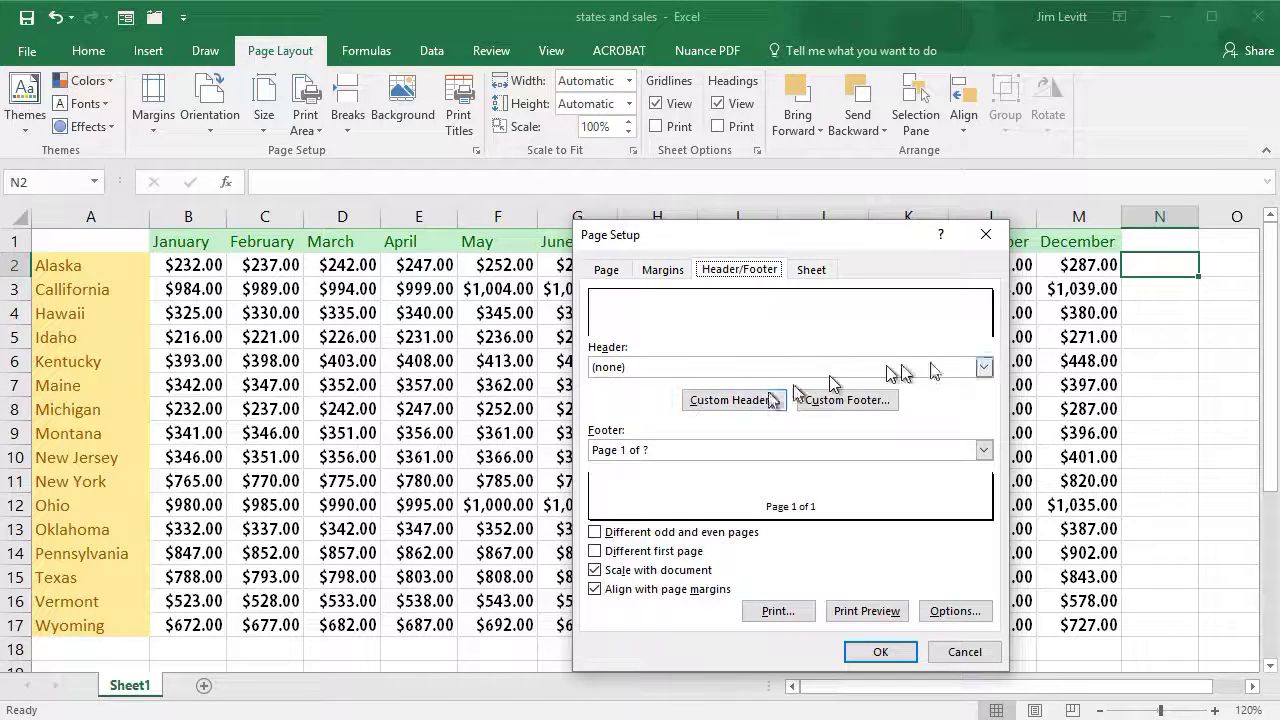
{"action": "left_click", "coordinate": [985, 367]}
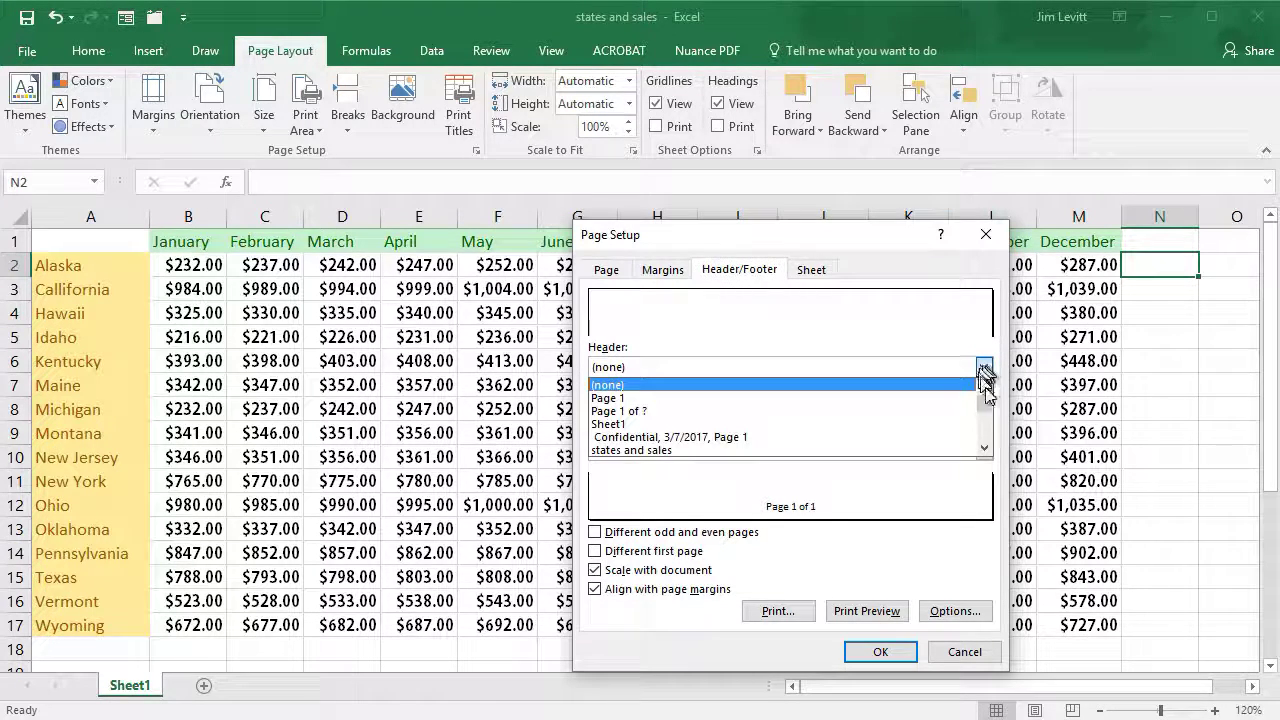
{"action": "left_click_drag", "start_coordinate": [986, 393], "coordinate": [986, 432]}
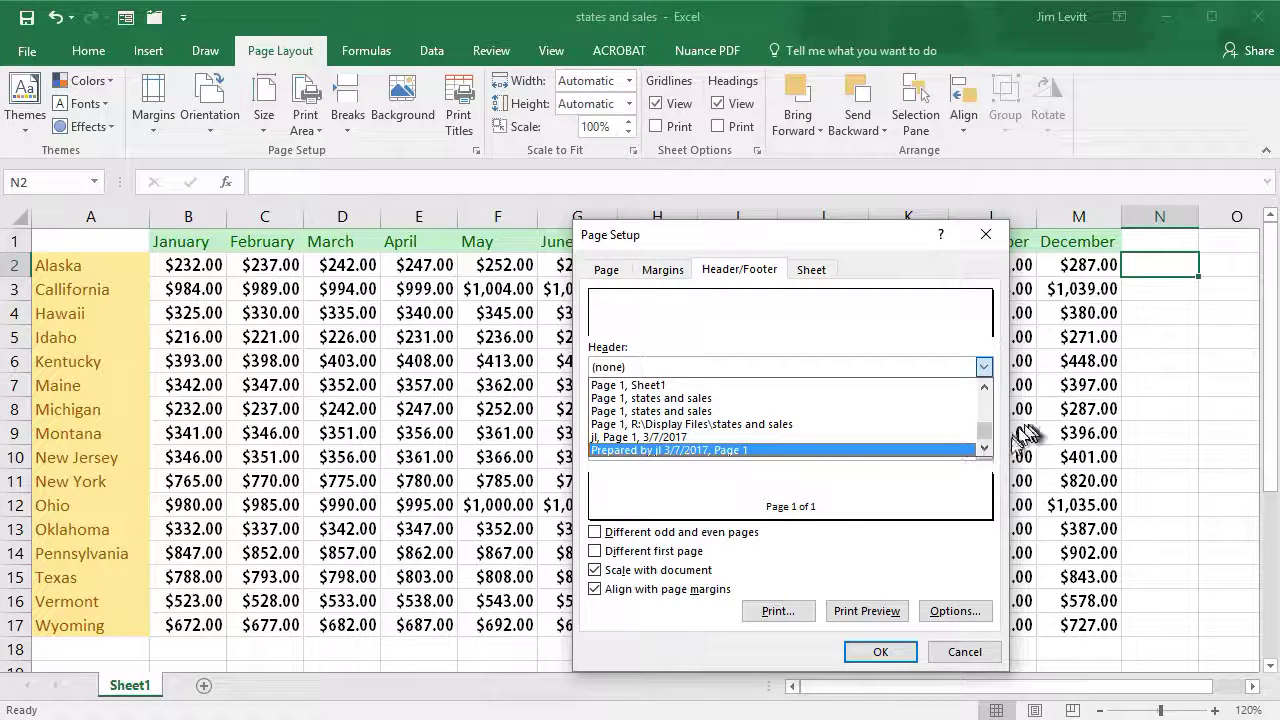
{"action": "scroll", "coordinate": [985, 430], "scroll_direction": "up", "scroll_amount": 1}
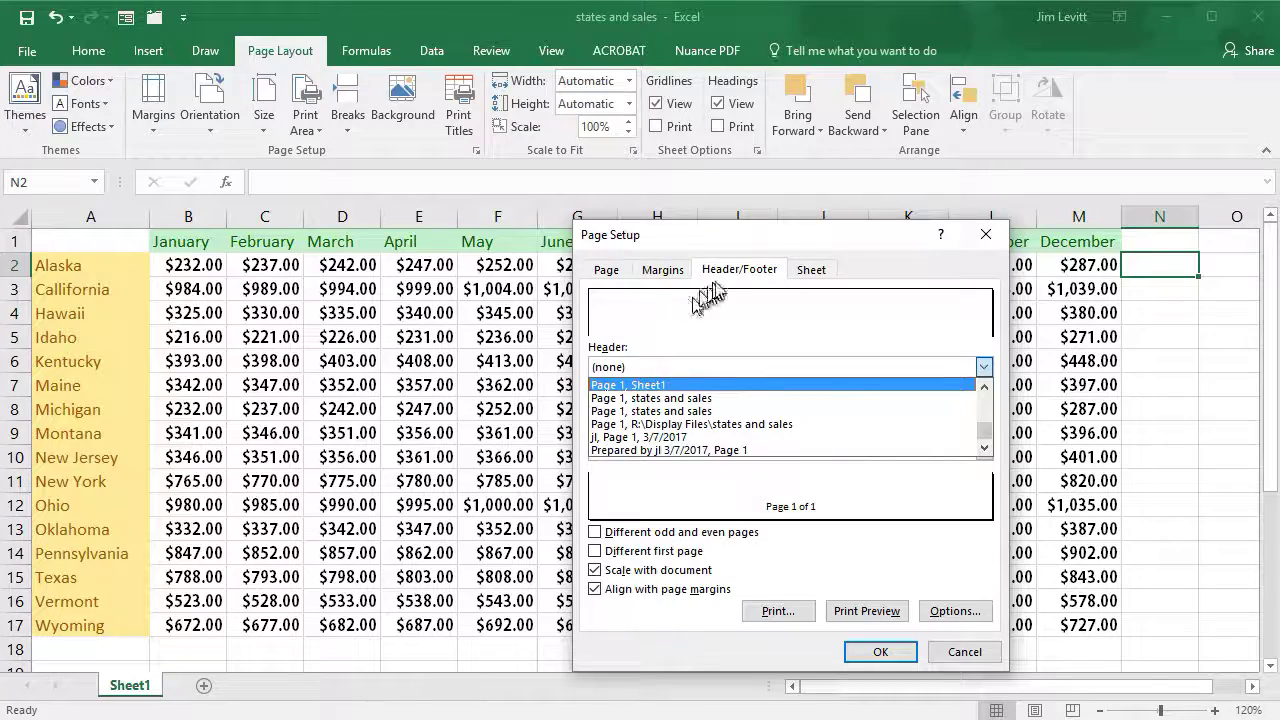
{"action": "left_click", "coordinate": [735, 310]}
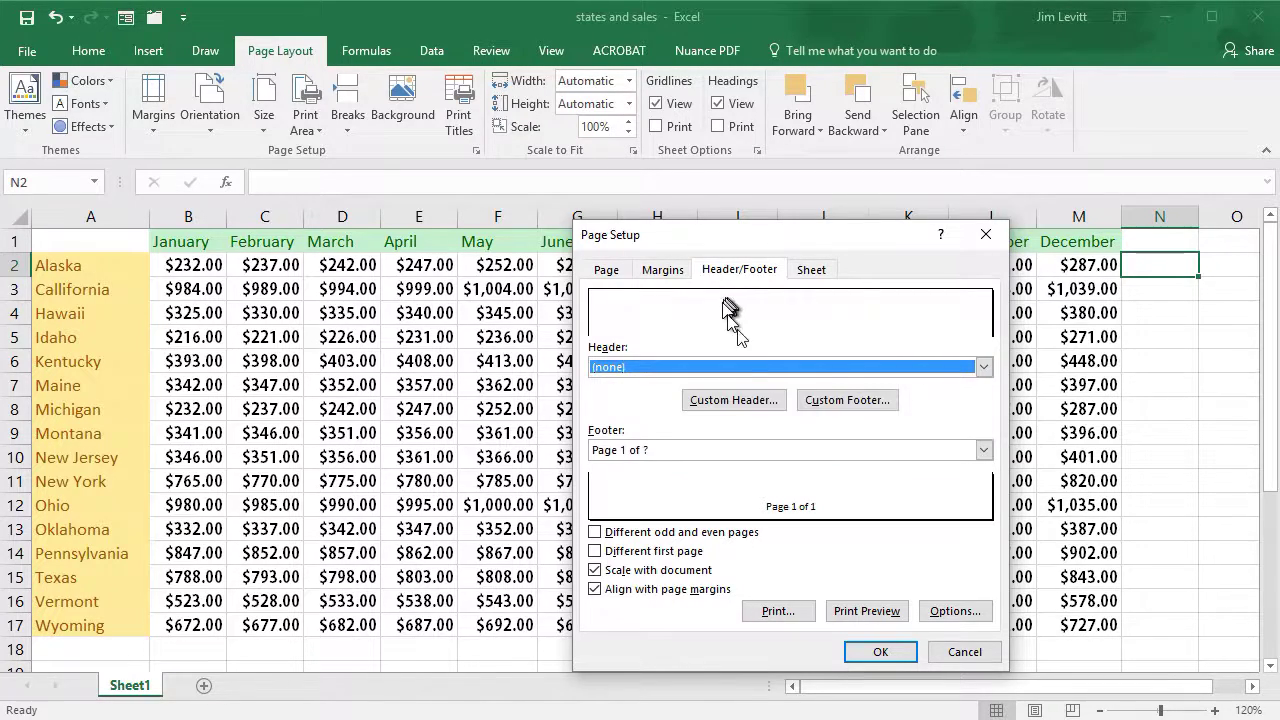
{"action": "left_click", "coordinate": [755, 402]}
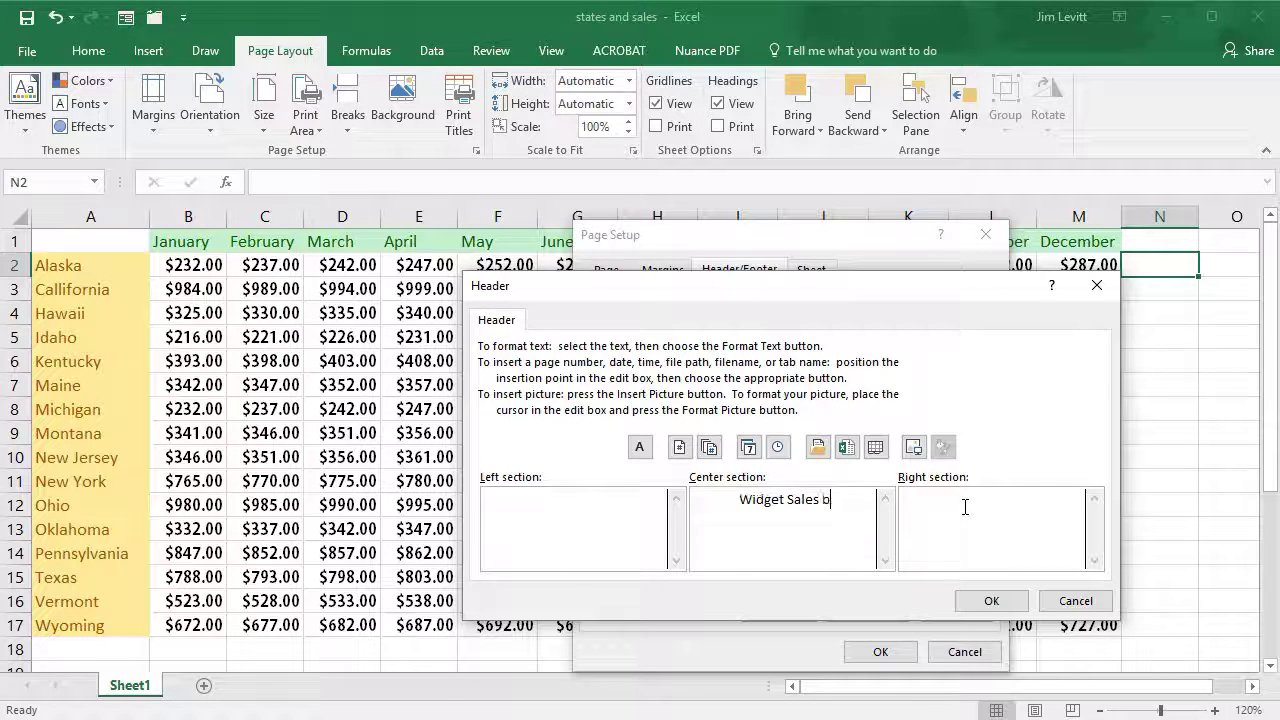
Step: Finish typing 'Widget Sales by State 2018' in the custom header's center section
{"action": "type", "text": "tate"}
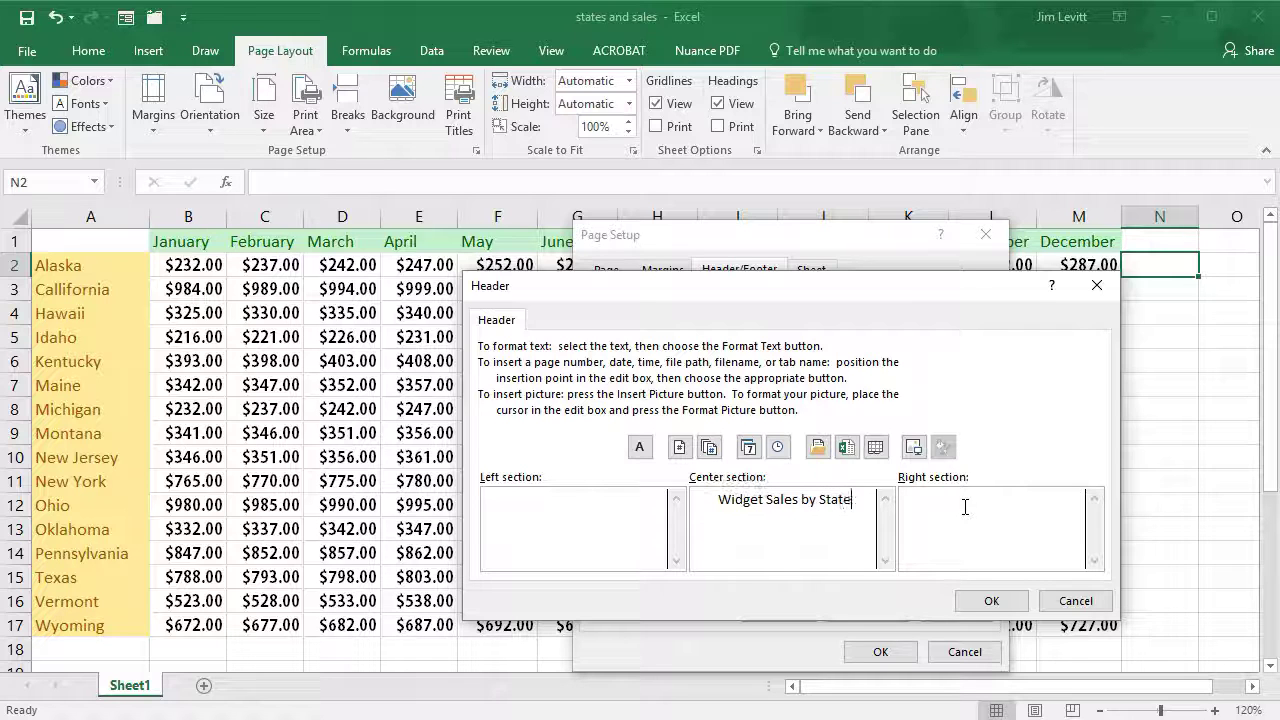
{"action": "type", "text": " 20"}
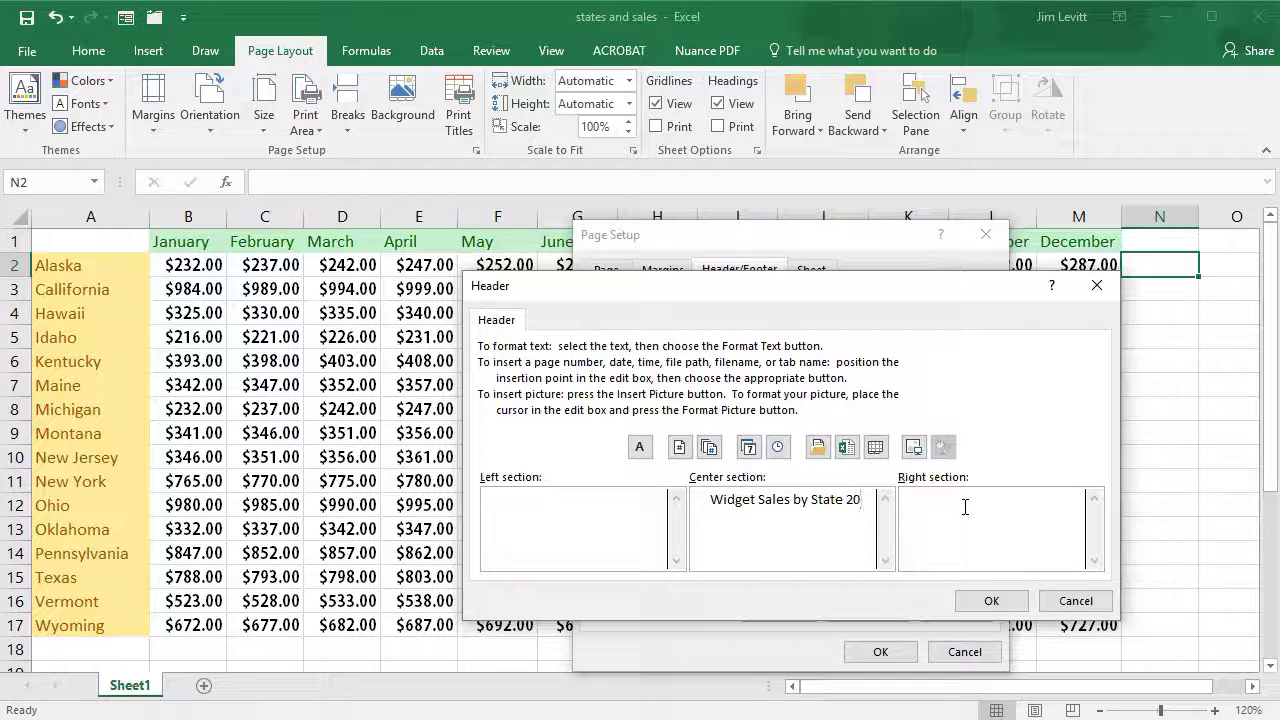
{"action": "type", "text": "18"}
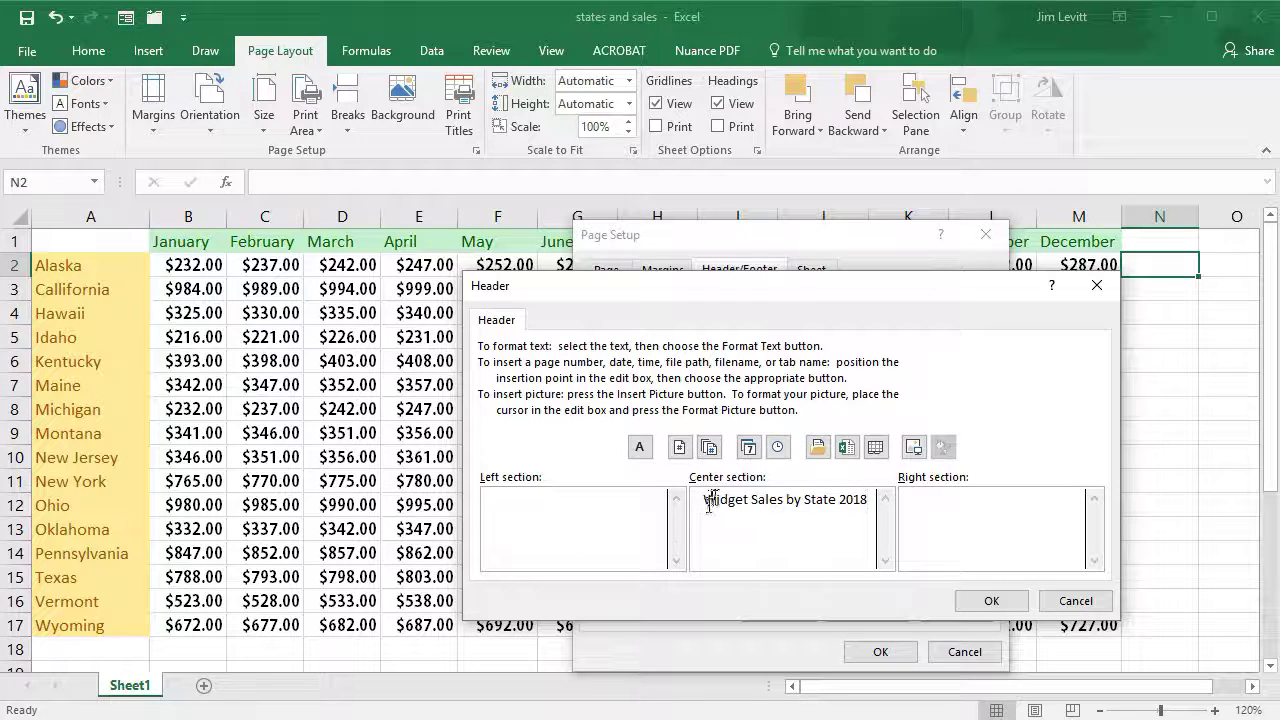
Step: Format the center header title 'Widget Sales by State 2018' as 14 pt Eras Bold ITC
{"action": "left_click_drag", "start_coordinate": [703, 498], "coordinate": [914, 516]}
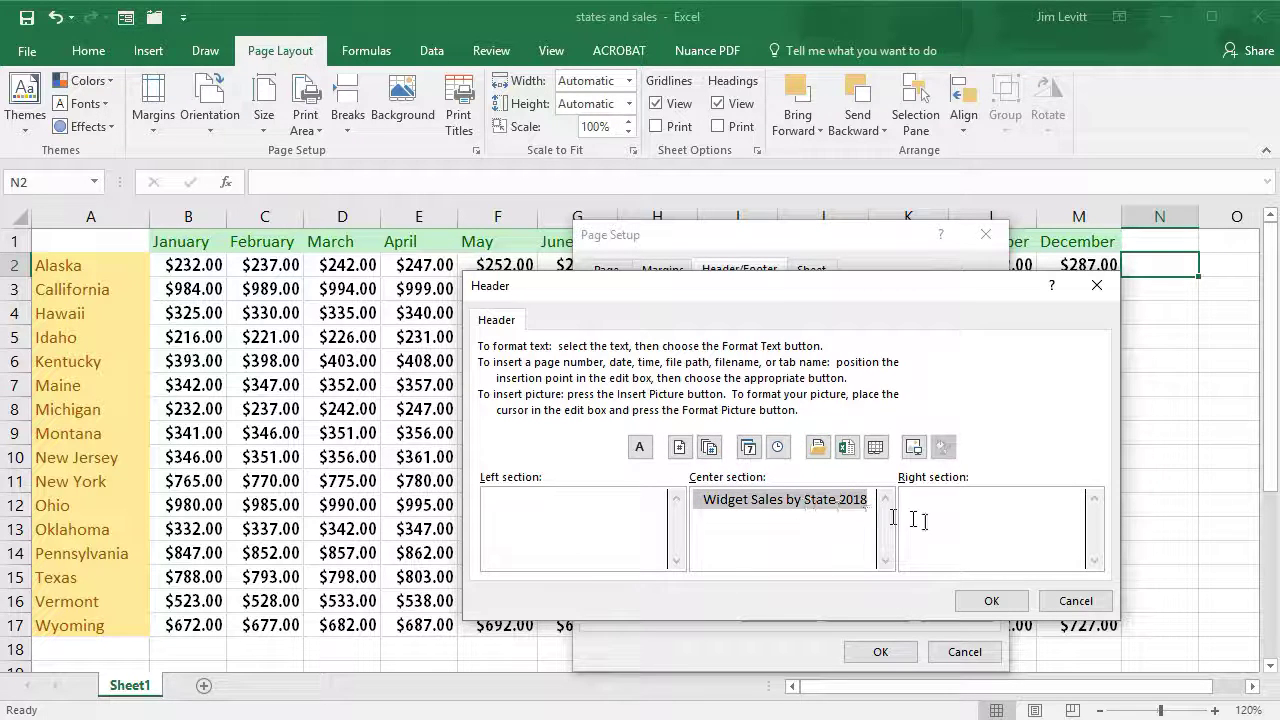
{"action": "left_click", "coordinate": [639, 448]}
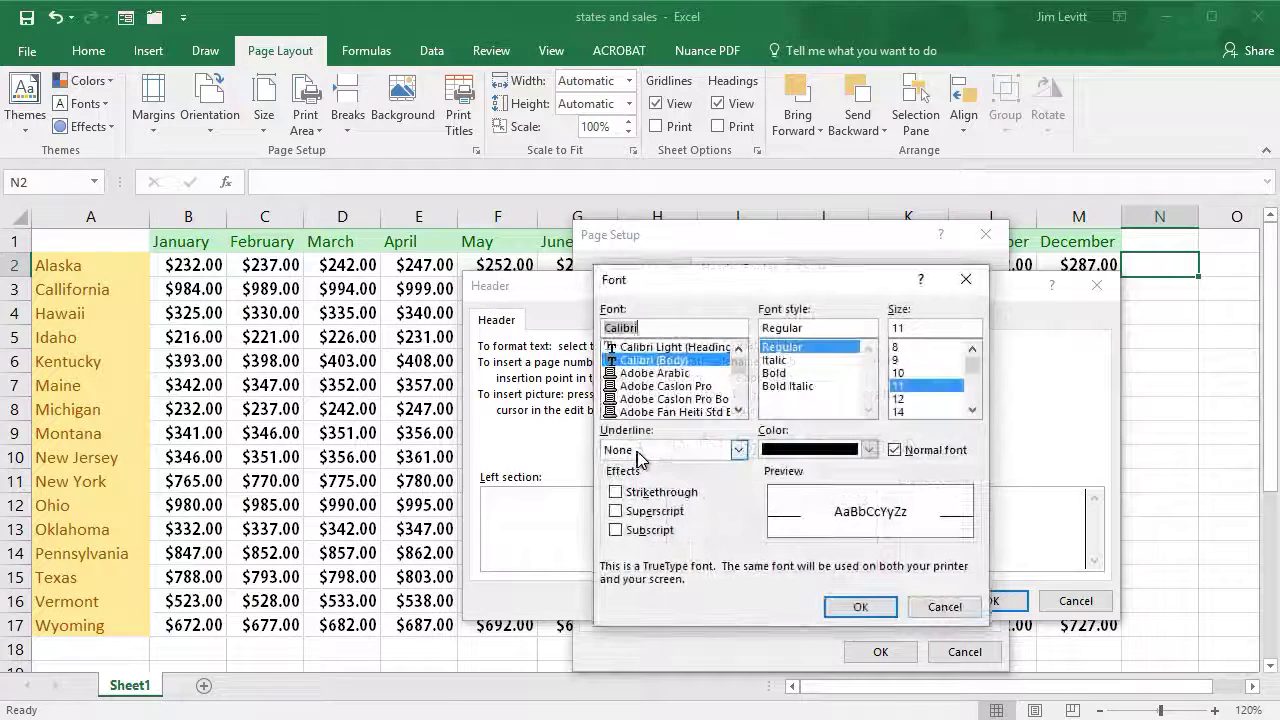
{"action": "left_click_drag", "start_coordinate": [745, 378], "coordinate": [742, 388]}
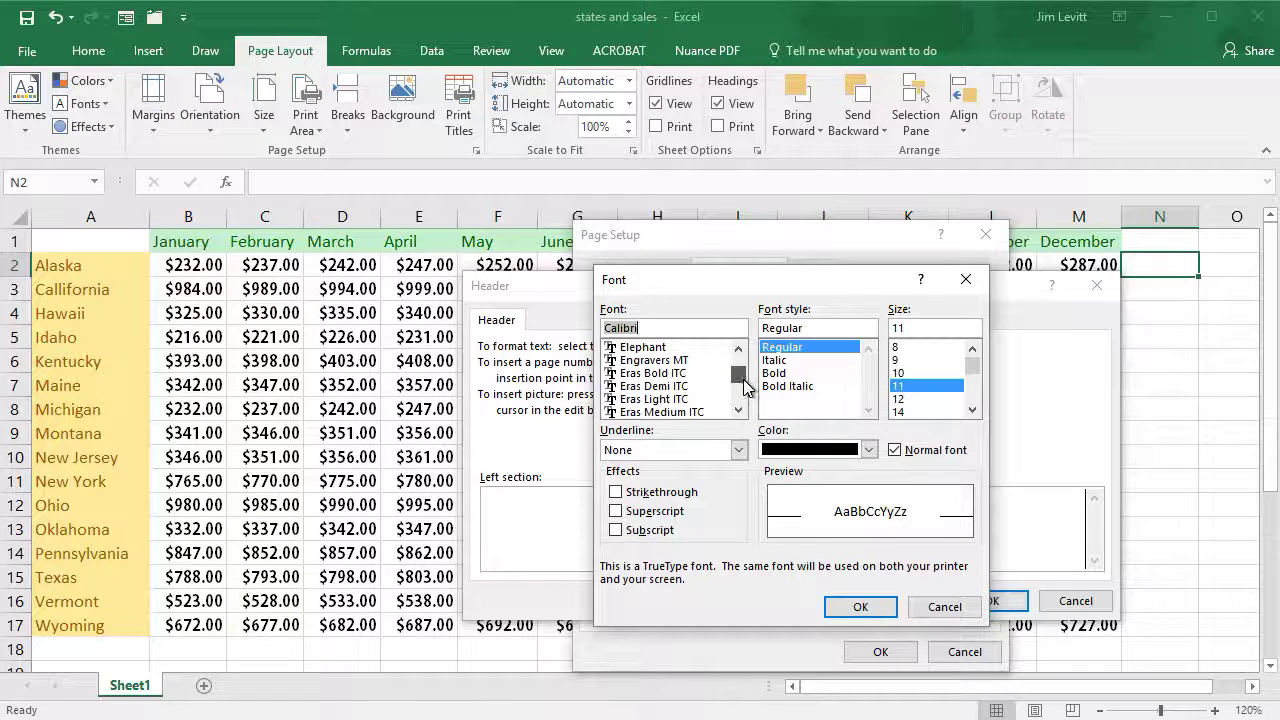
{"action": "left_click", "coordinate": [657, 373]}
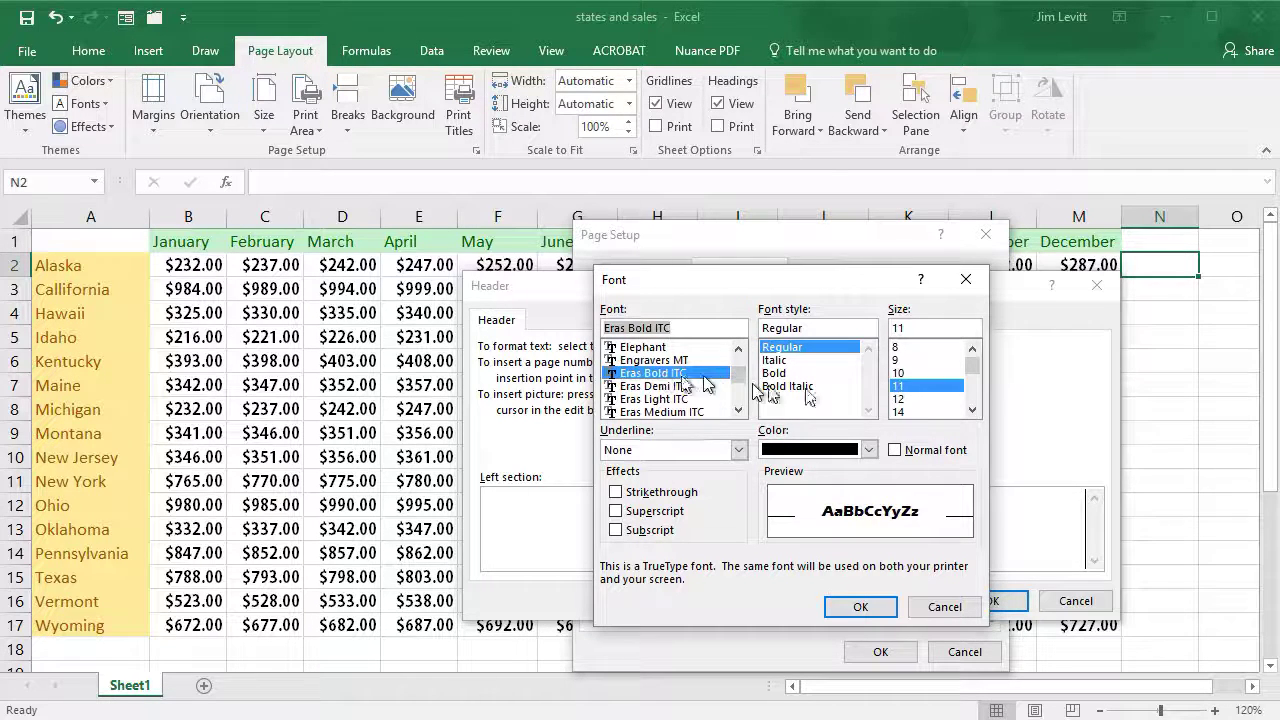
{"action": "left_click", "coordinate": [935, 411]}
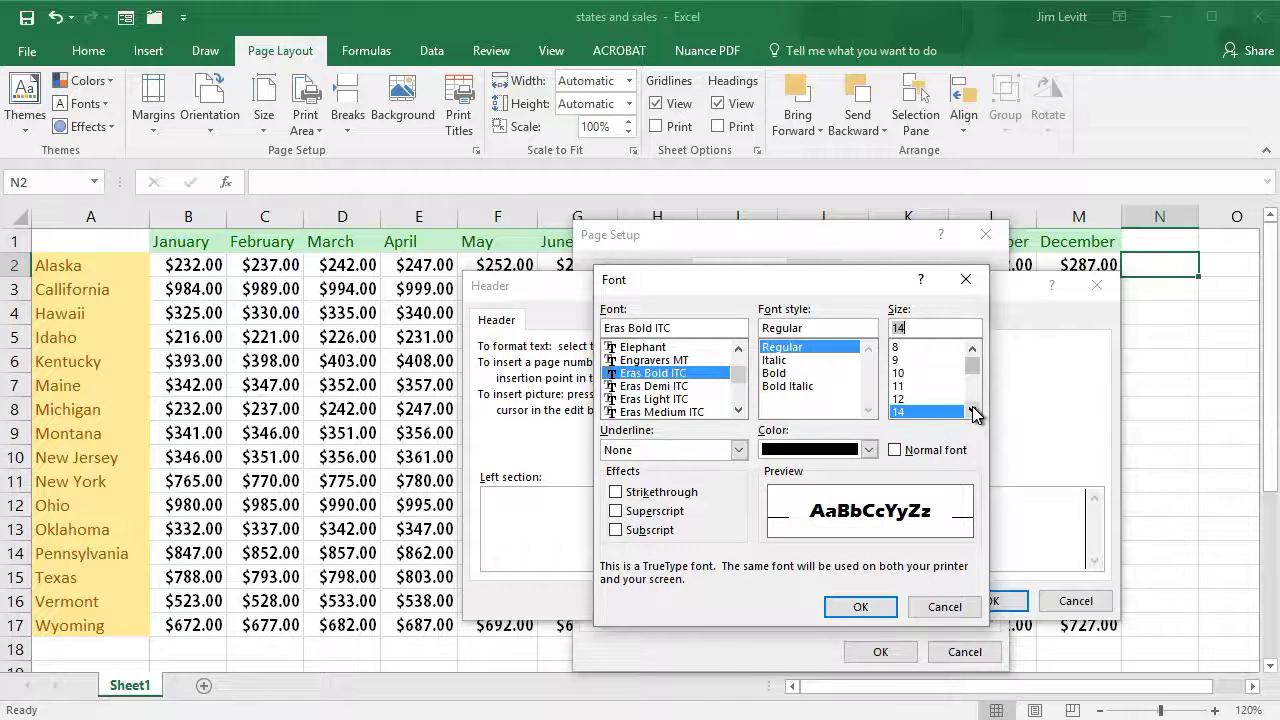
{"action": "left_click", "coordinate": [862, 607]}
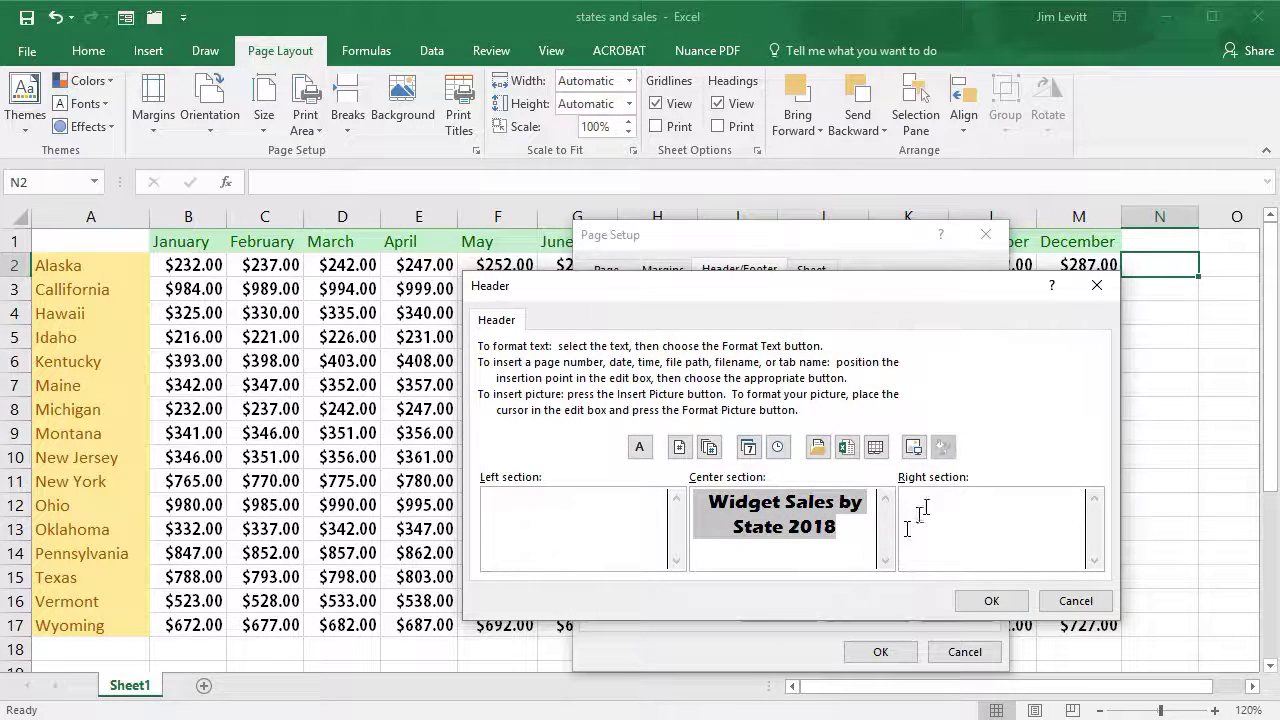
{"action": "left_click", "coordinate": [557, 501]}
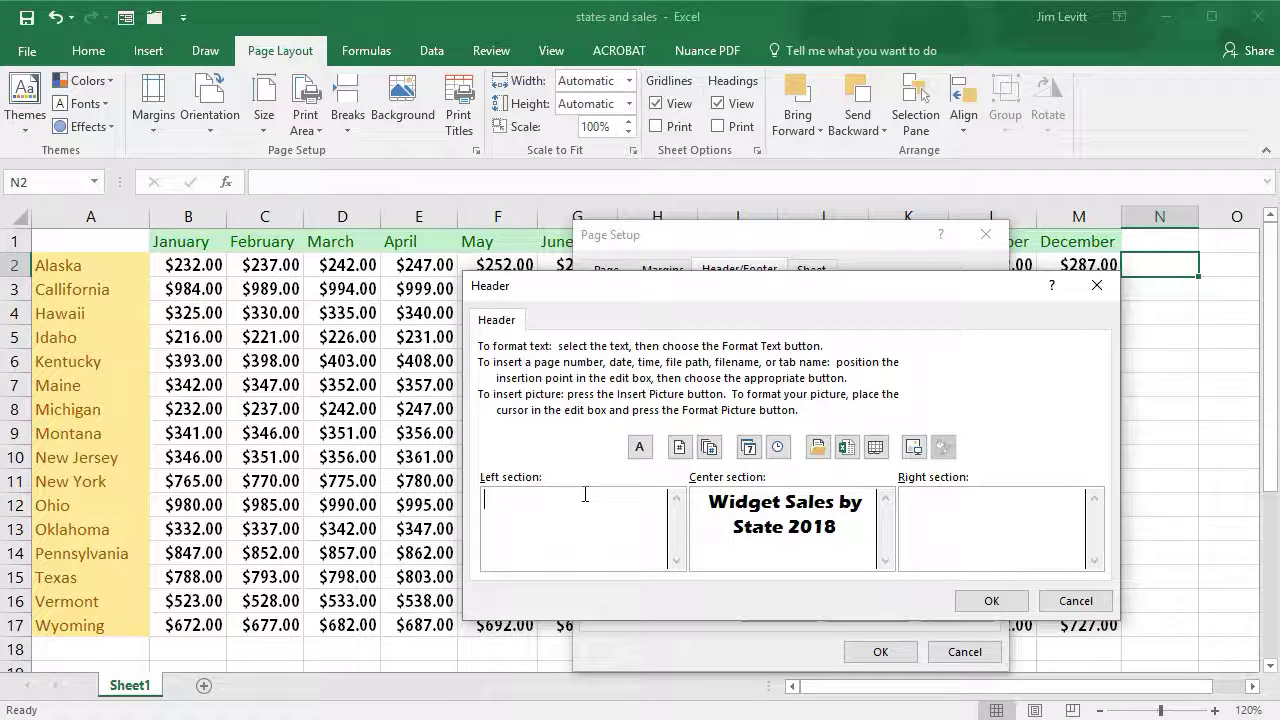
Step: Put the current date in the header's left section and the sheet name in the right, then apply
{"action": "left_click", "coordinate": [749, 447]}
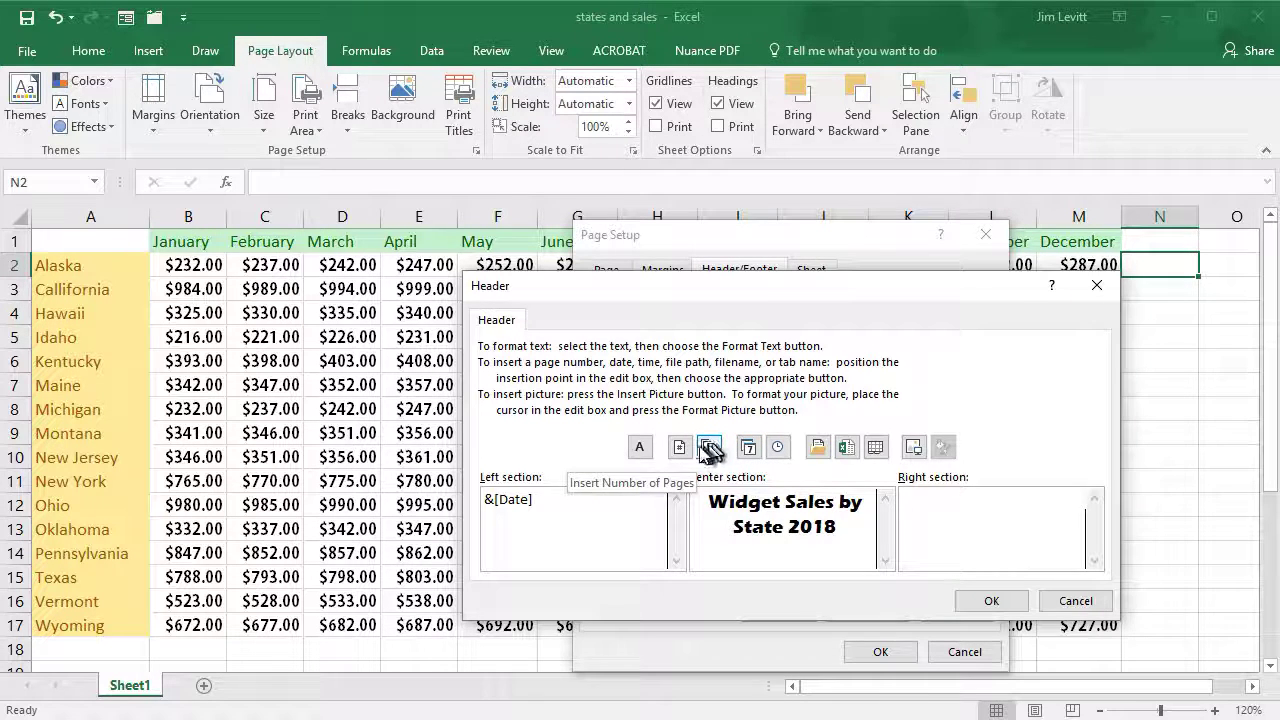
{"action": "left_click", "coordinate": [877, 448]}
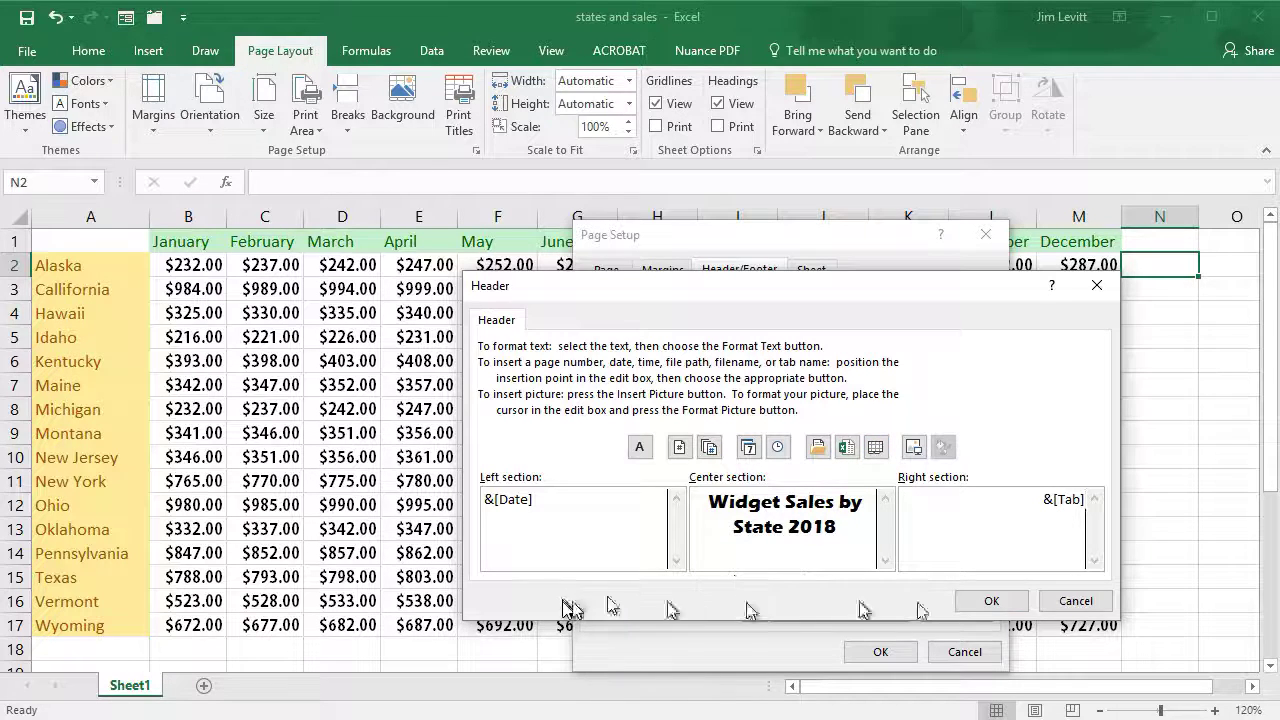
{"action": "left_click", "coordinate": [995, 604]}
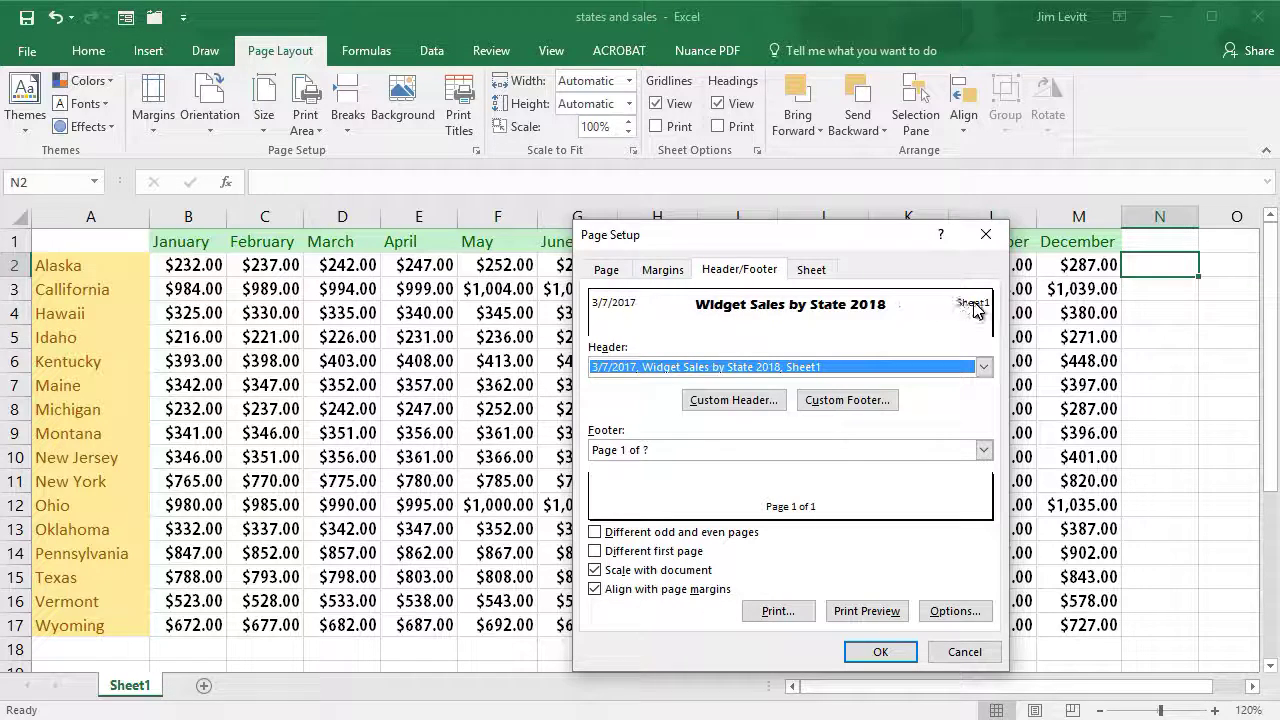
{"action": "left_click", "coordinate": [880, 652]}
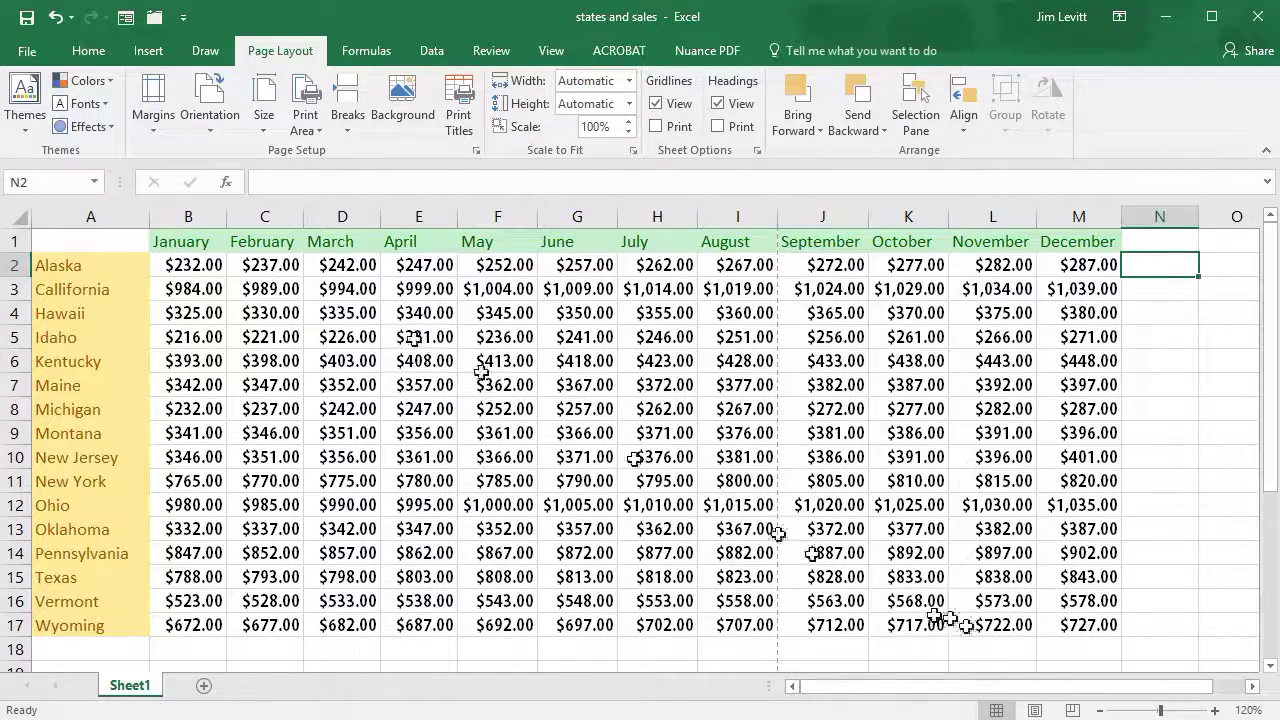
{"action": "left_click", "coordinate": [1037, 711]}
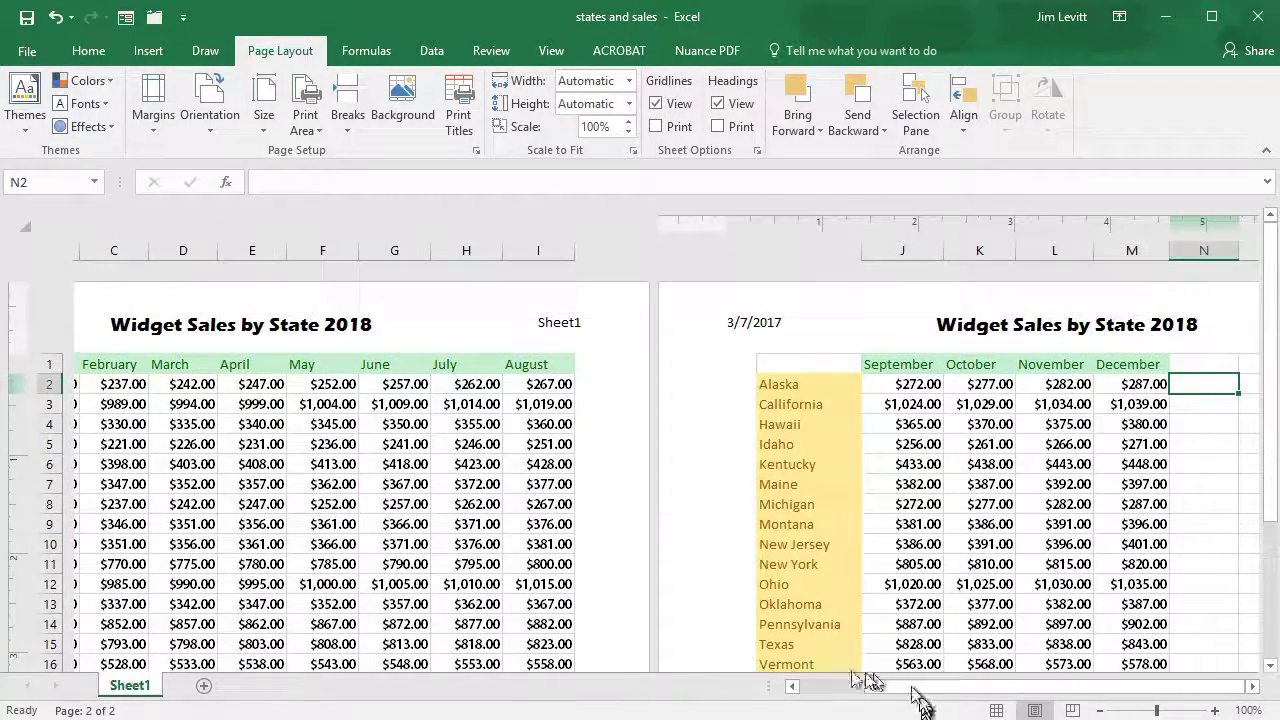
{"action": "left_click_drag", "start_coordinate": [910, 690], "coordinate": [765, 708]}
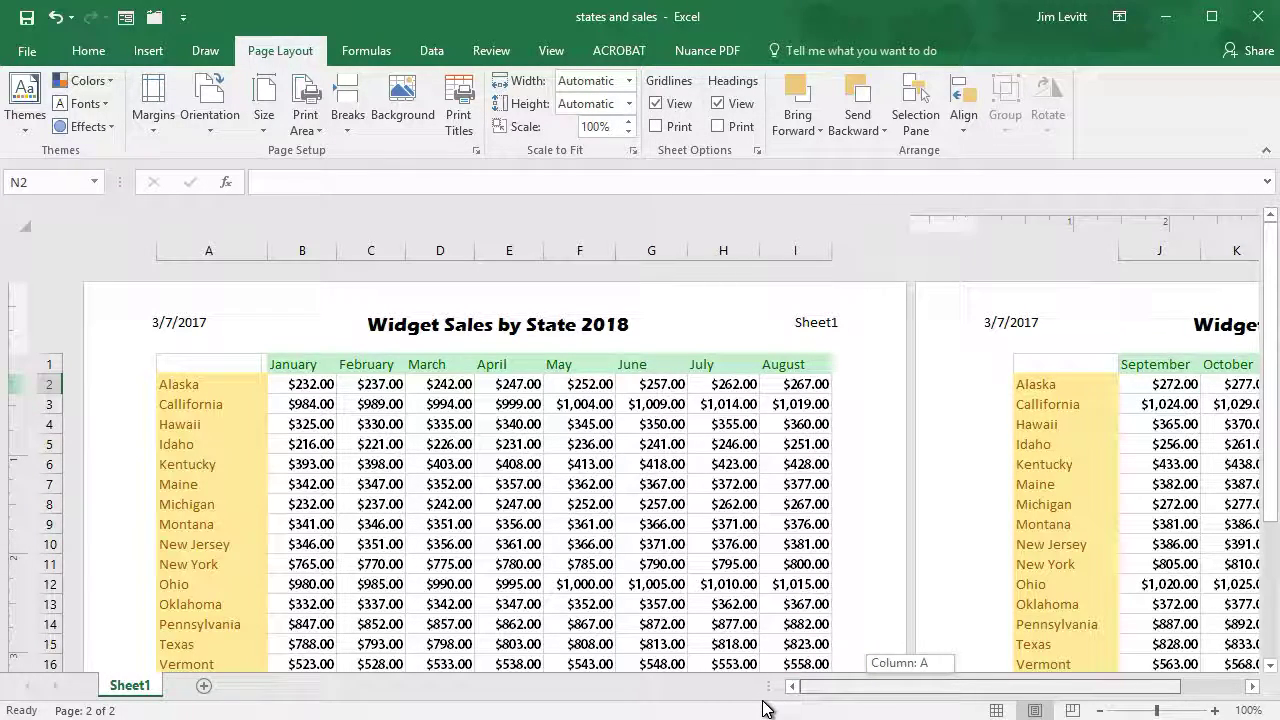
{"action": "left_click_drag", "start_coordinate": [780, 708], "coordinate": [992, 694]}
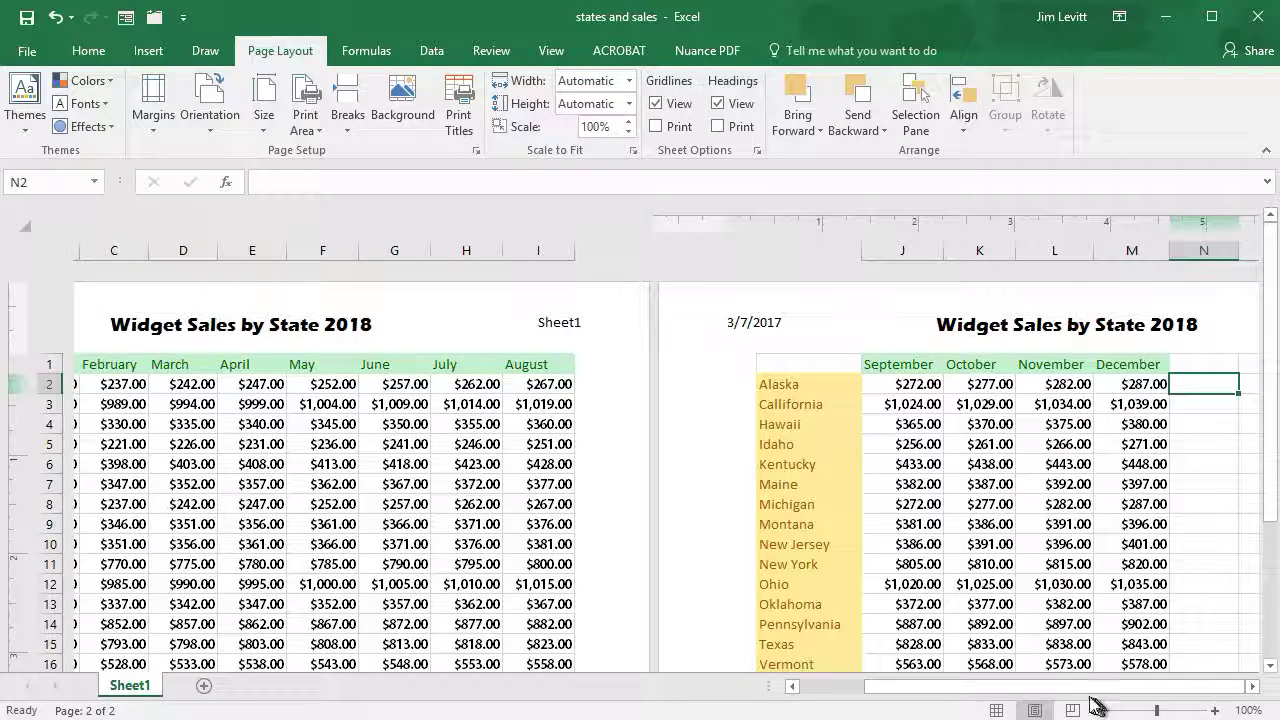
{"action": "left_click_drag", "start_coordinate": [1080, 694], "coordinate": [1257, 681]}
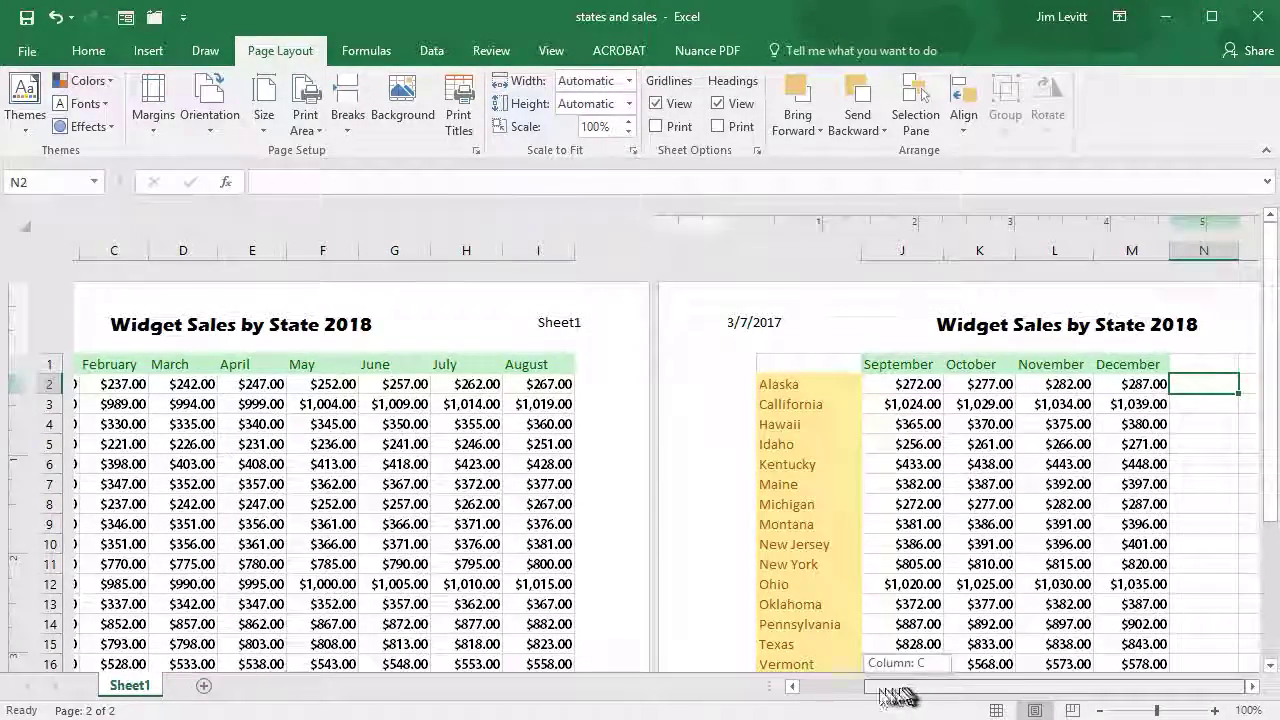
{"action": "left_click_drag", "start_coordinate": [895, 695], "coordinate": [960, 697]}
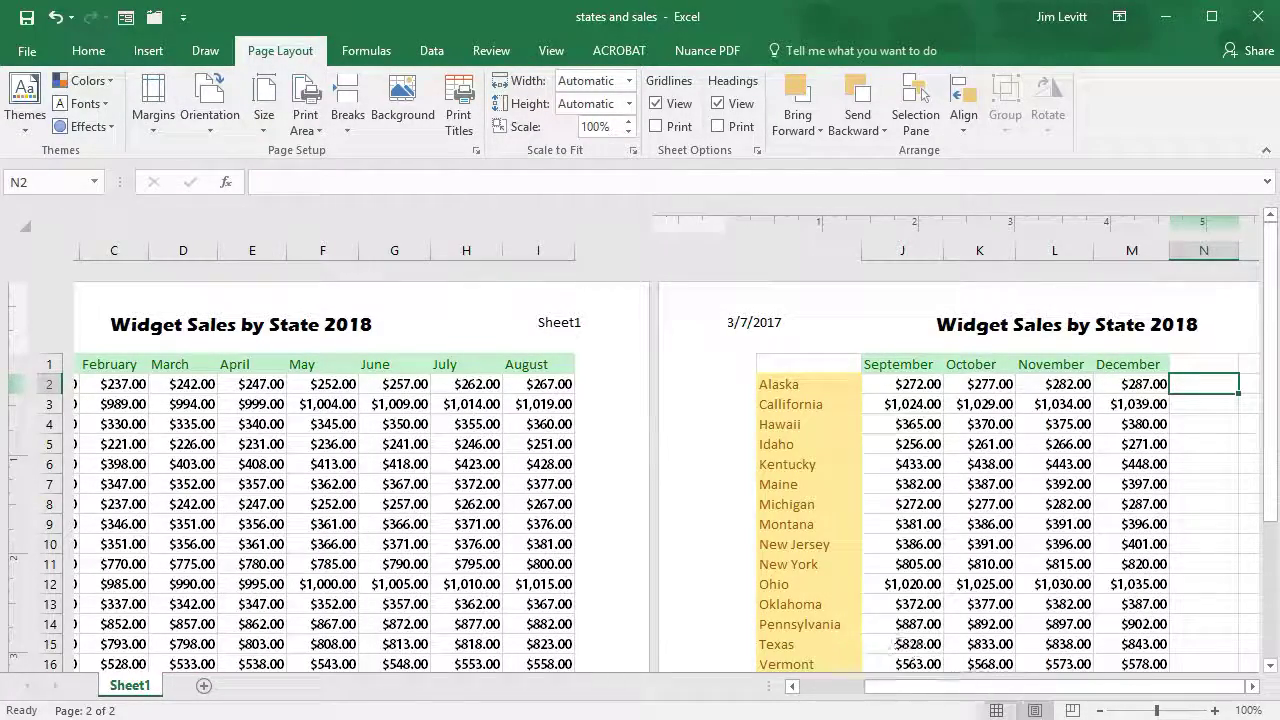
{"action": "left_click", "coordinate": [996, 710]}
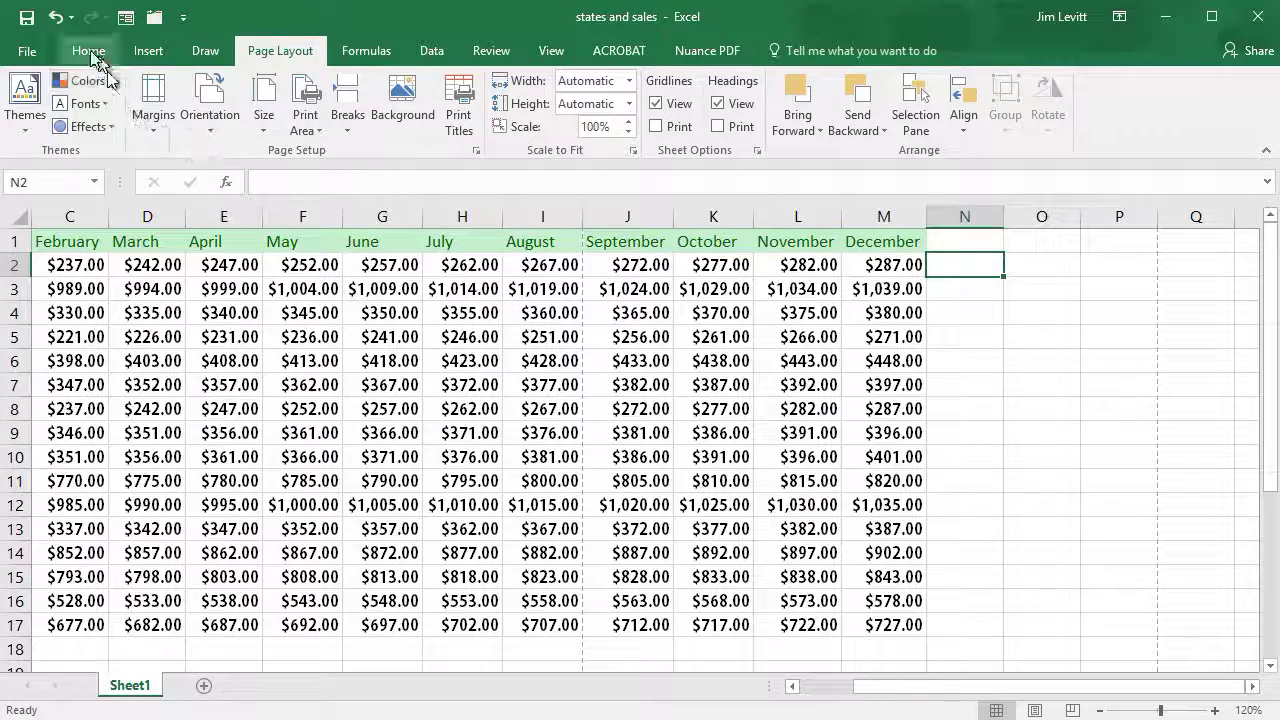
Step: Save the workbook and check both pages of the print preview with the new header
{"action": "left_click", "coordinate": [25, 16]}
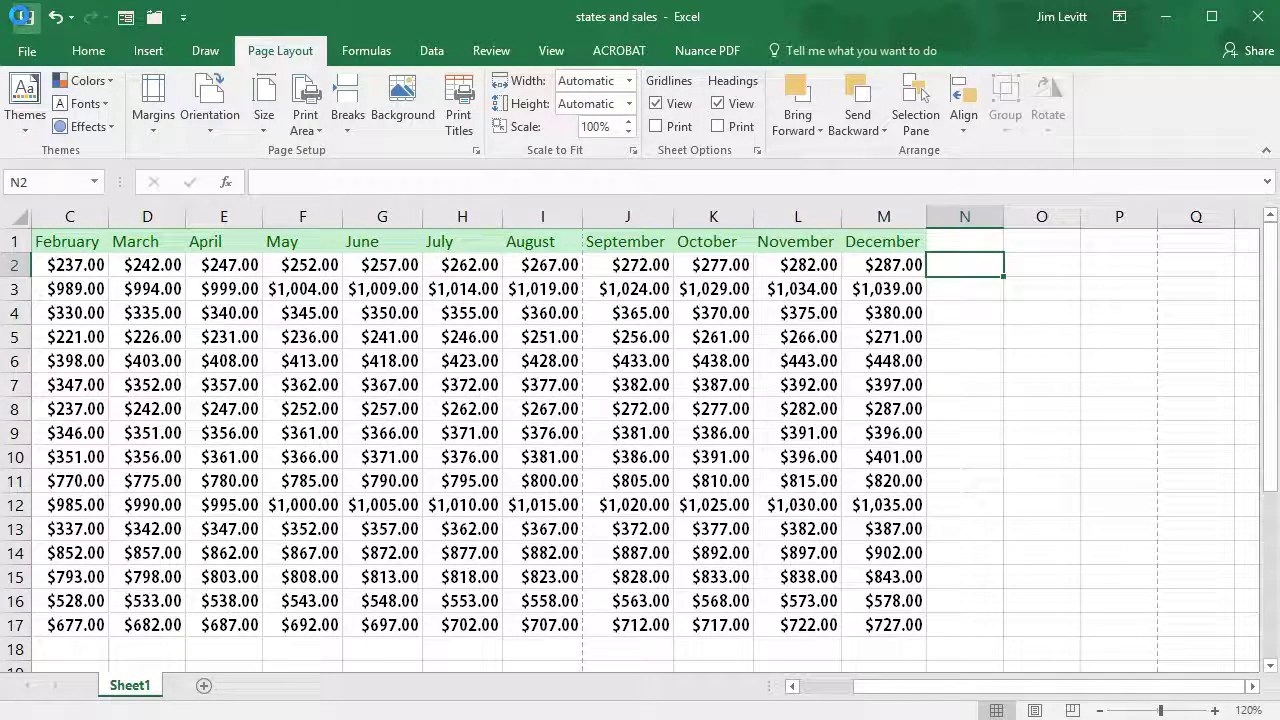
{"action": "left_click", "coordinate": [27, 51]}
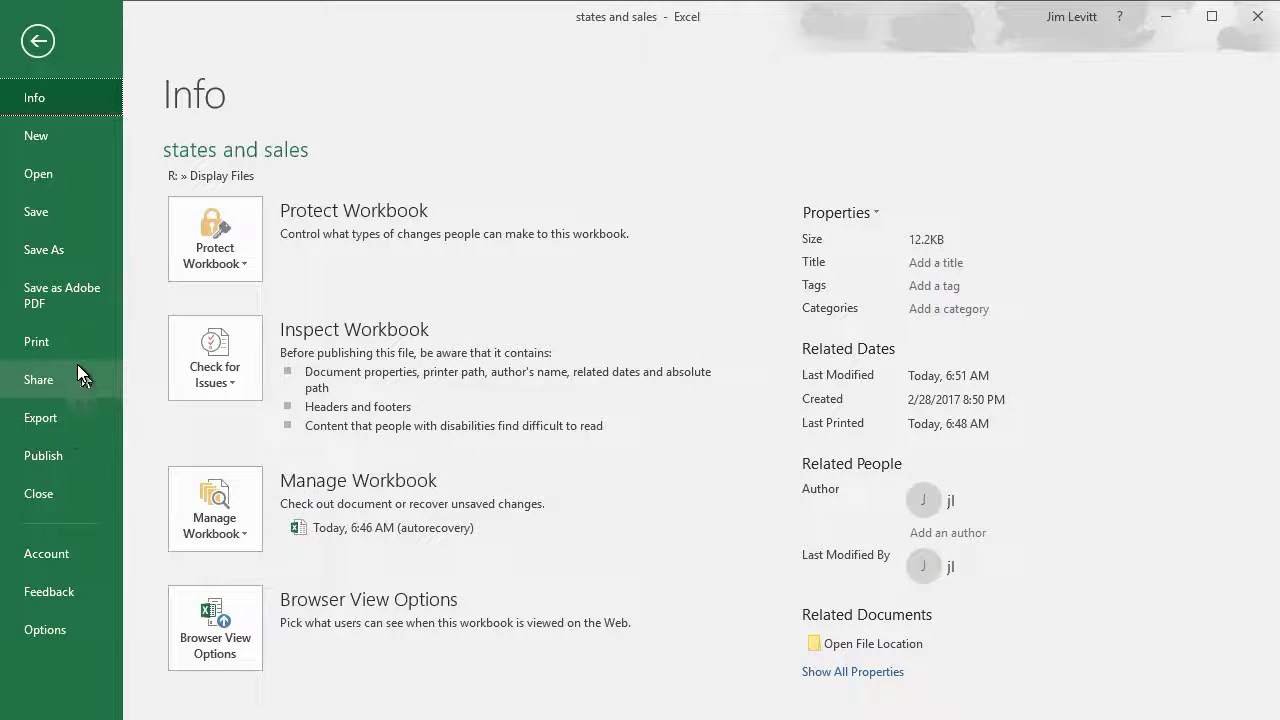
{"action": "left_click", "coordinate": [57, 342]}
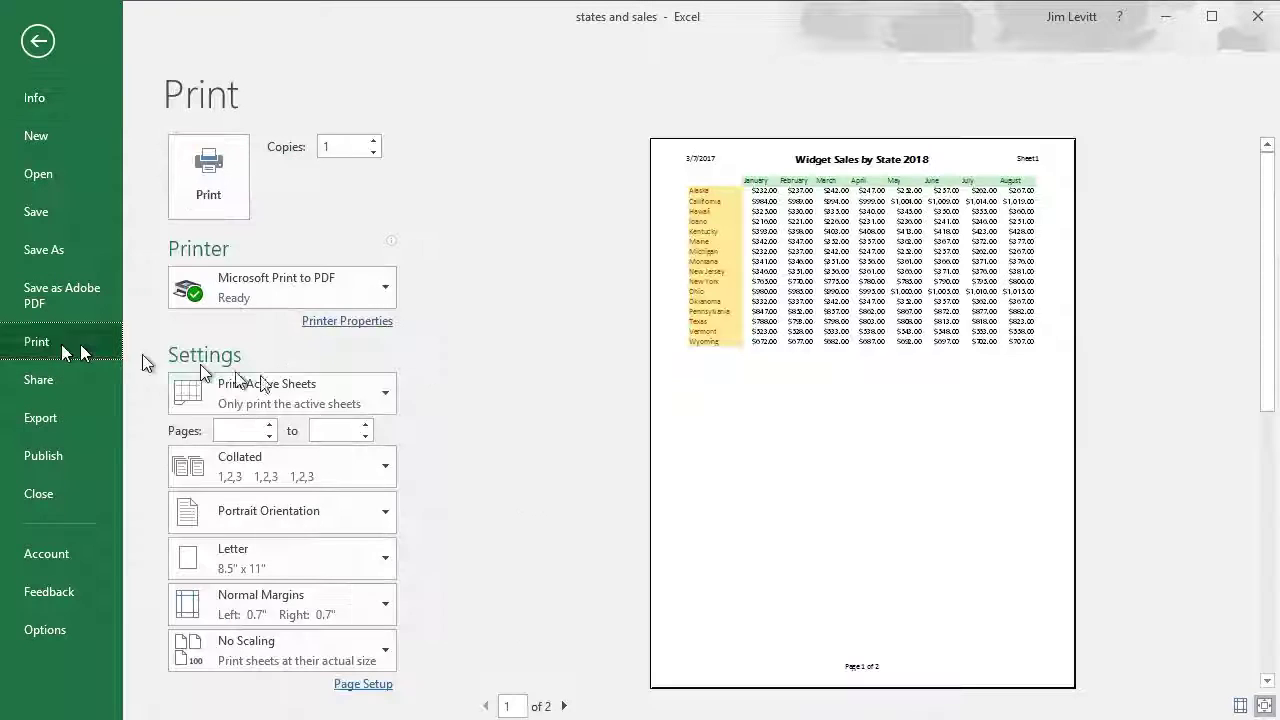
{"action": "left_click", "coordinate": [564, 706]}
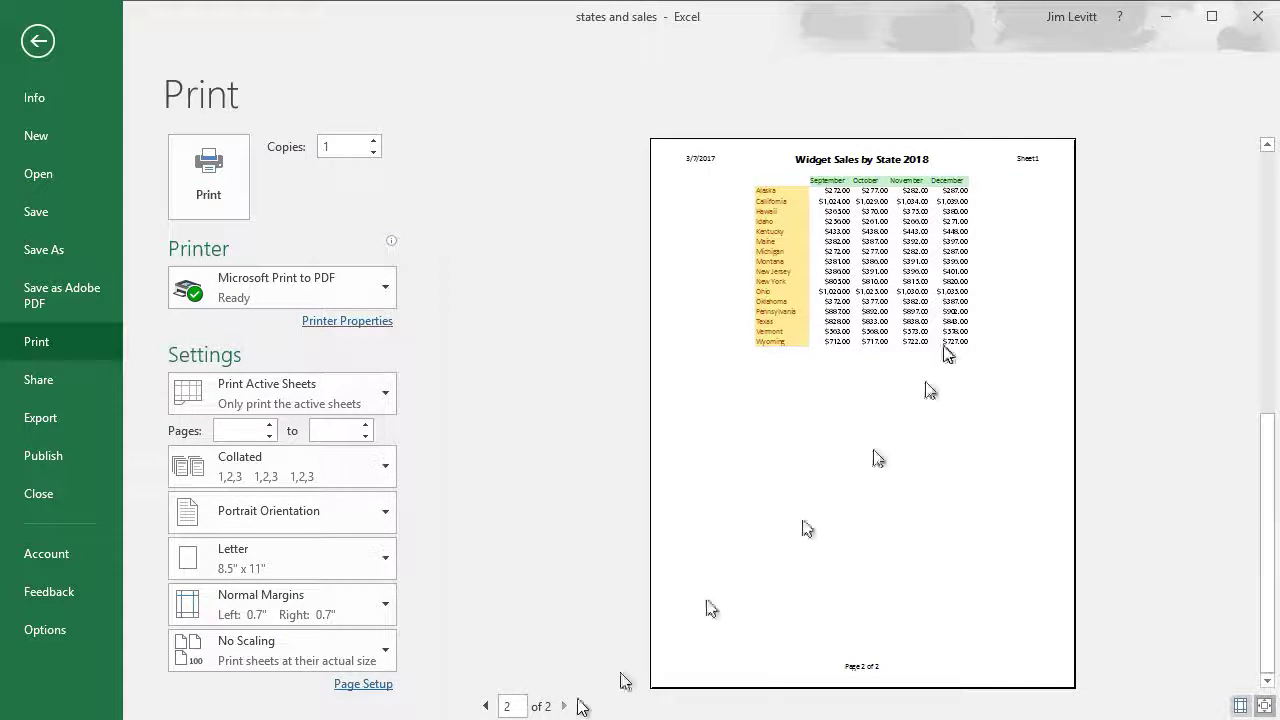
{"action": "left_click", "coordinate": [486, 706]}
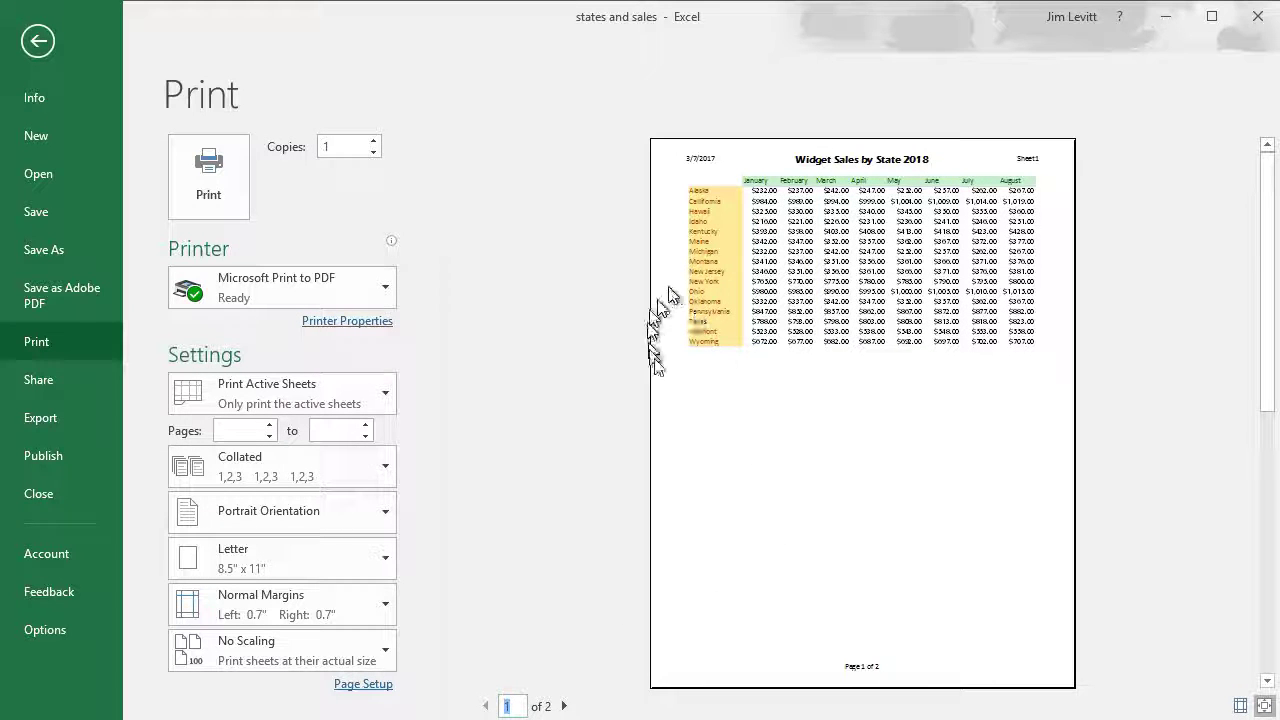